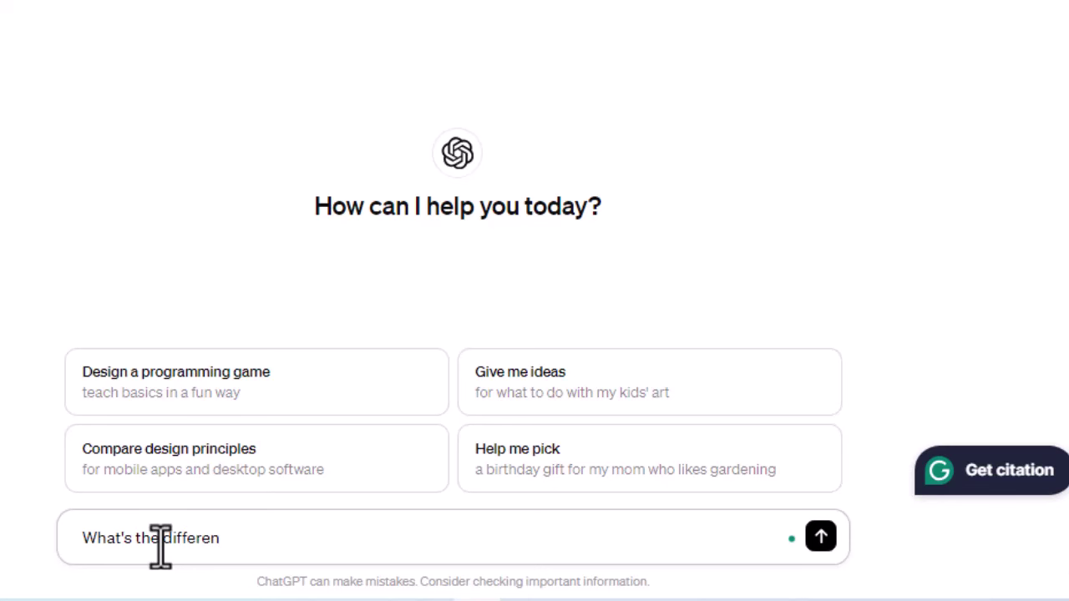
- Ask ChatGPT how a CV differs from a resume and paste its answer into Notepad
type("ce between a CV and a resume?")
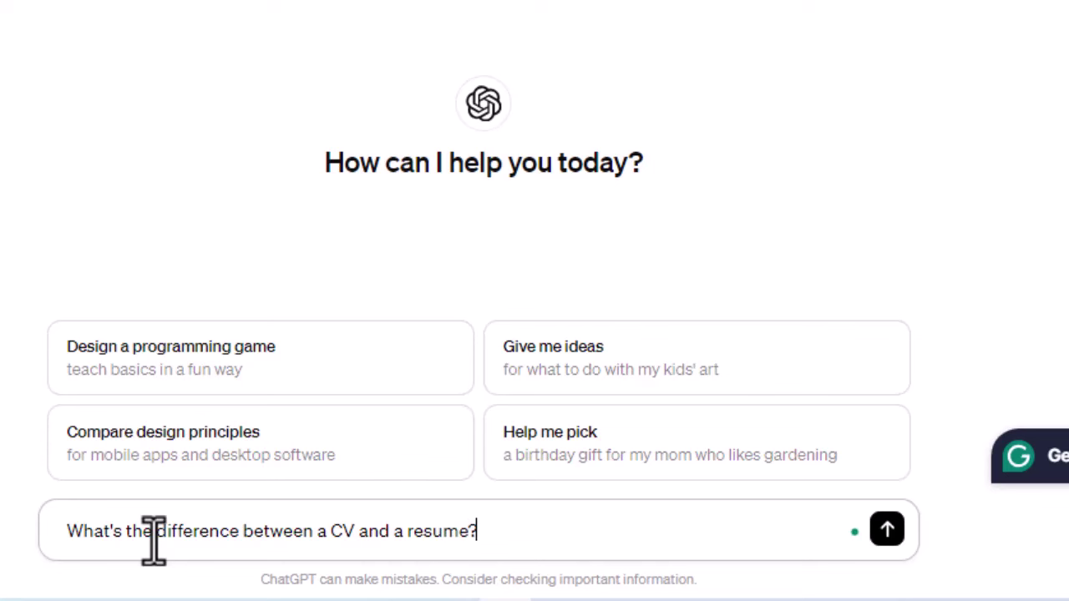
key("Return")
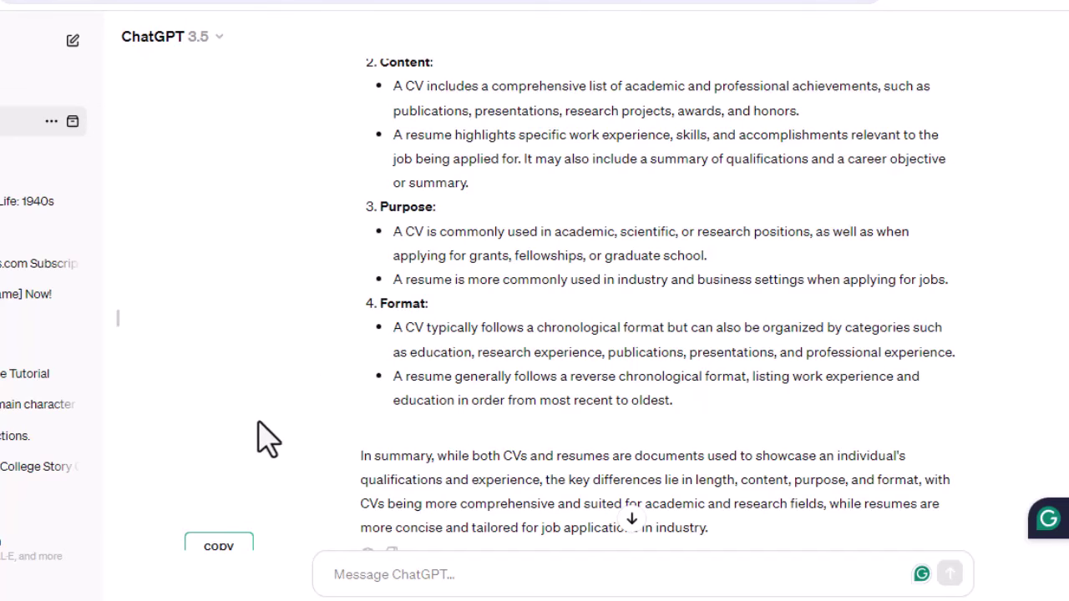
scroll(267, 436, "down", 1)
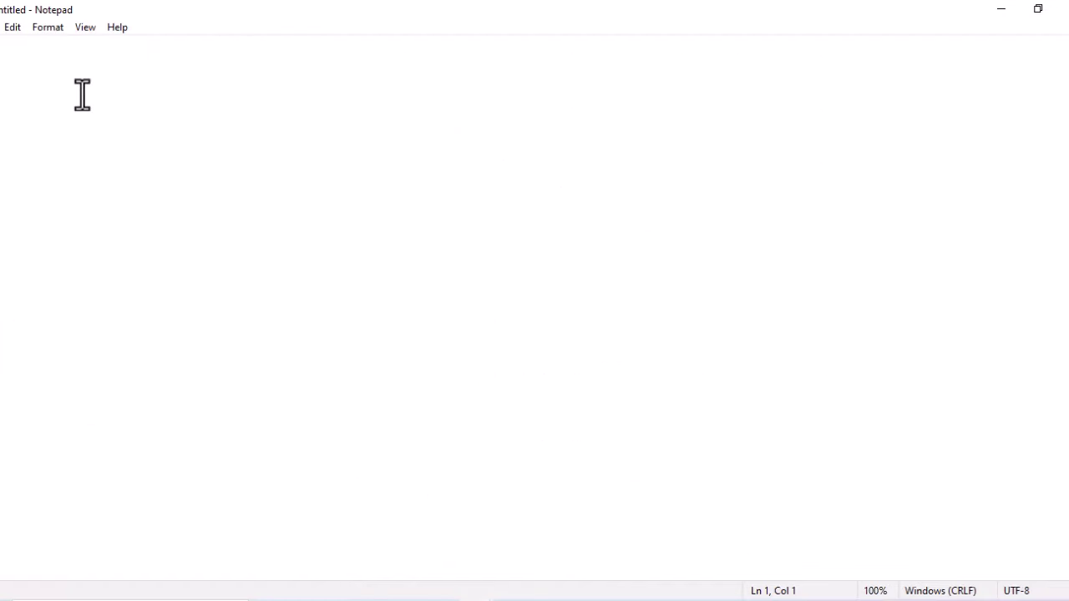
key("ctrl+v")
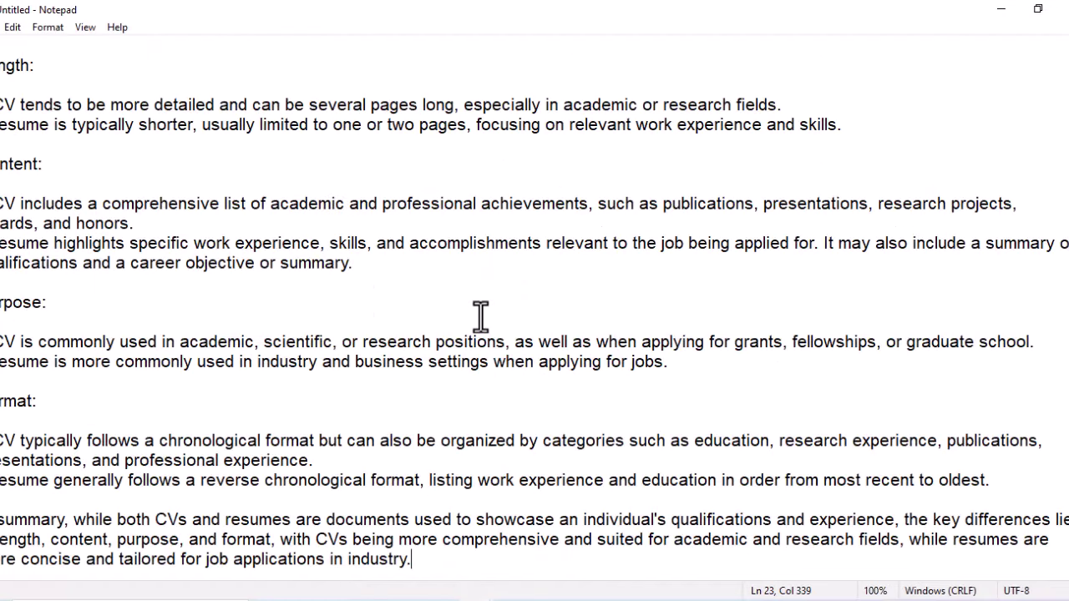
- Add a job-seeker intro line and end the differences sentence with 'as will be explained in this quick video.'
scroll(480, 316, "up", 1)
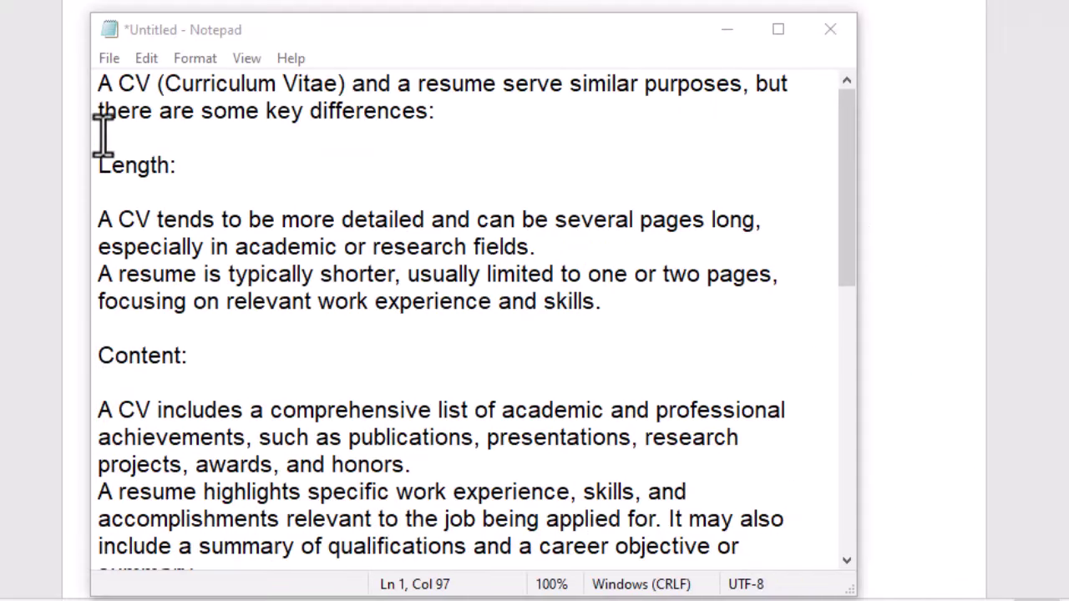
double_click(103, 87)
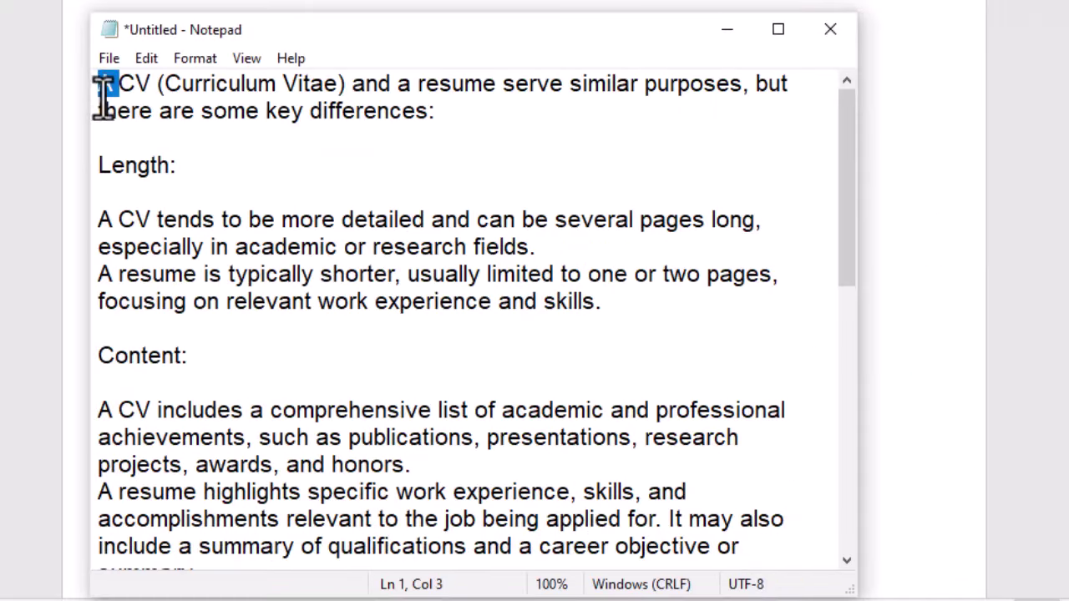
key("Return")
key("Return")
key("Up")
key("Up")
type("I")
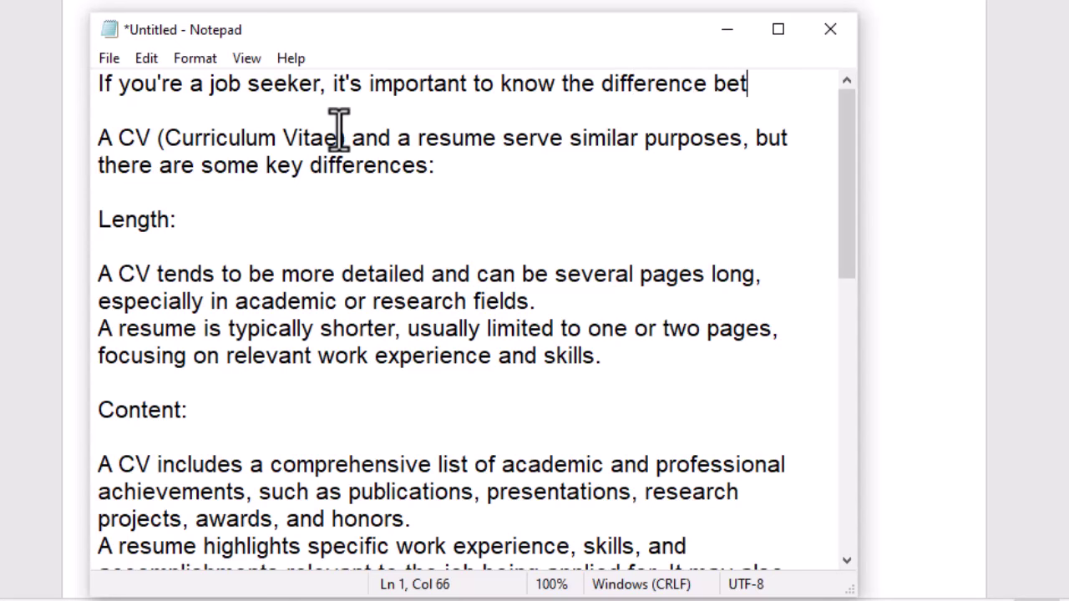
type("CV and a resume.")
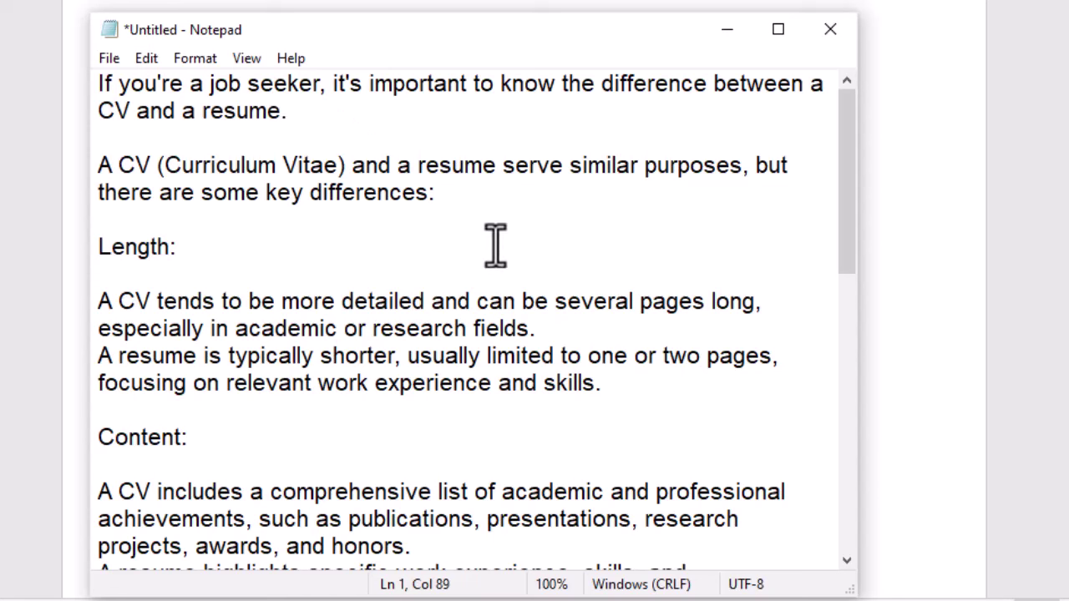
double_click(442, 201)
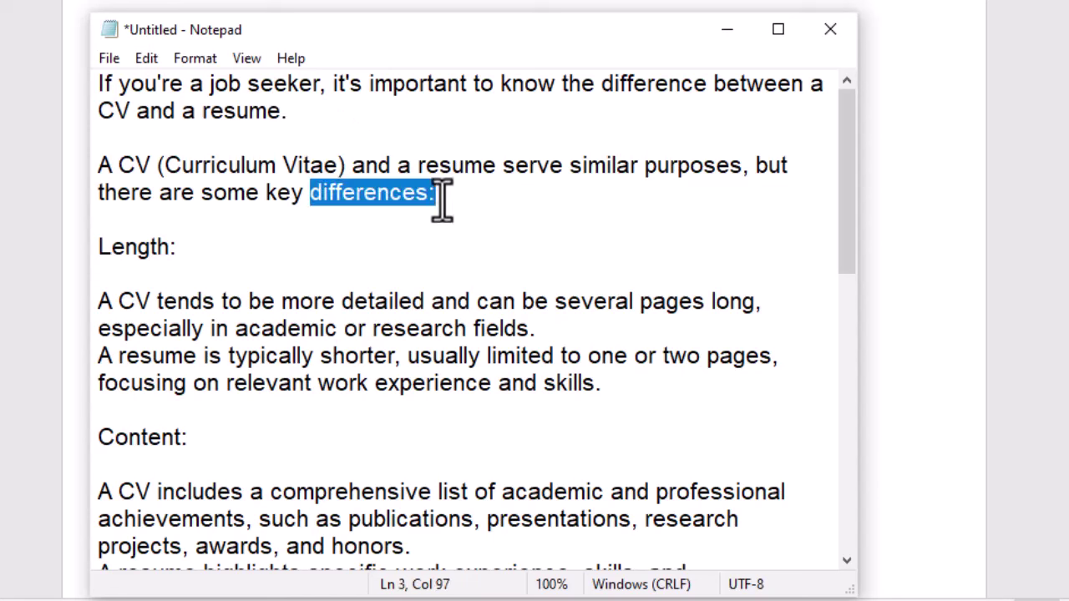
left_click(449, 199)
type("as will be explained in this quick video.")
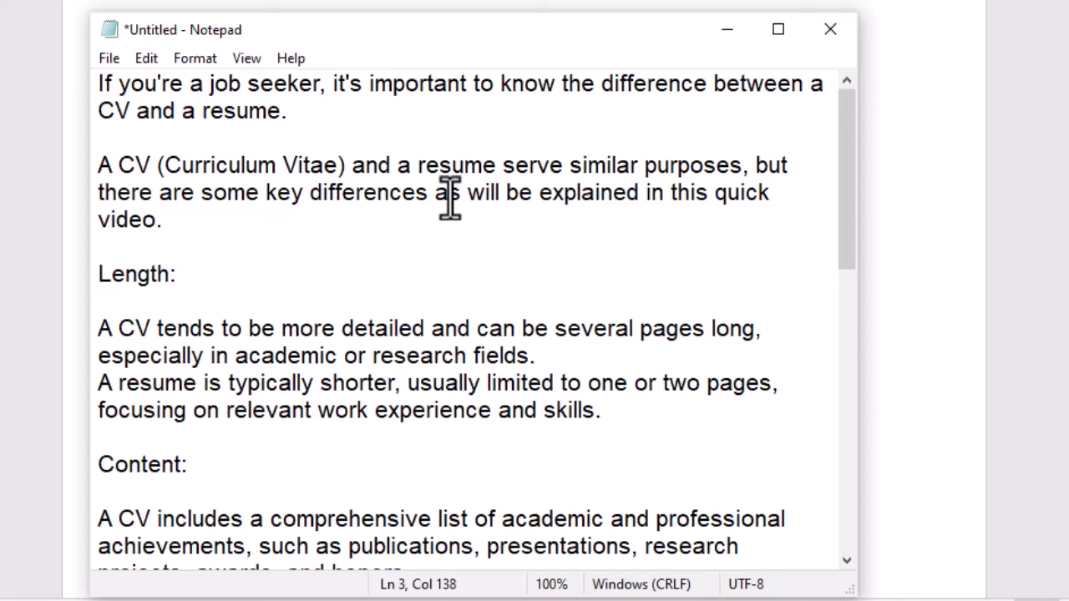
- Rephrase the Length heading as 'The first key difference is length.'
left_click(93, 275)
type("The first key difference is")
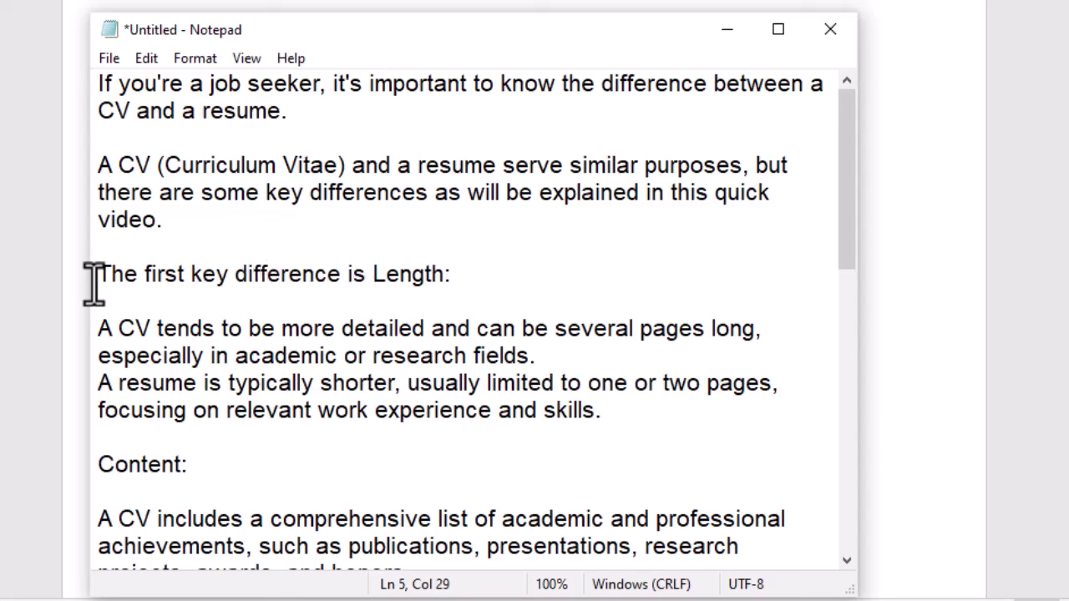
key("Delete")
type("l")
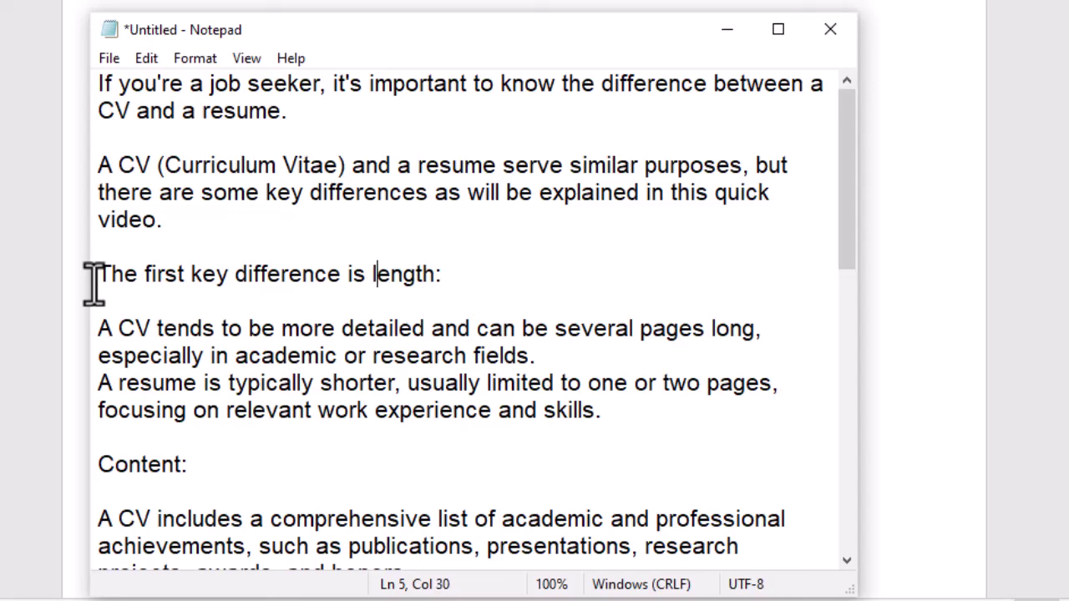
key("Right")
key("Right")
key("Right")
key("Right")
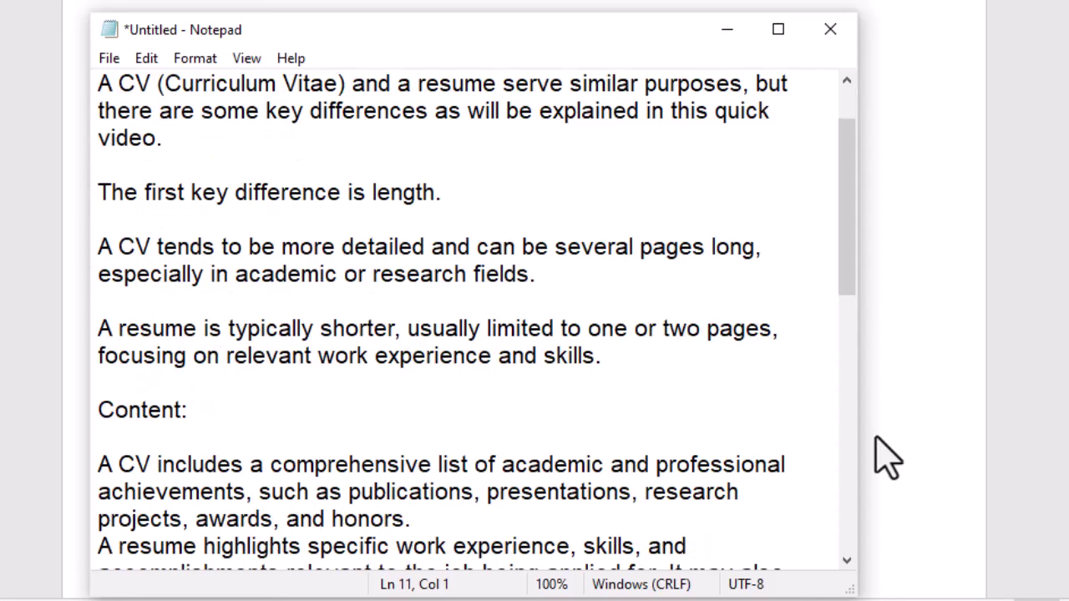
- Rephrase the Content heading as 'There's also a difference in terms of content.'
type("There")
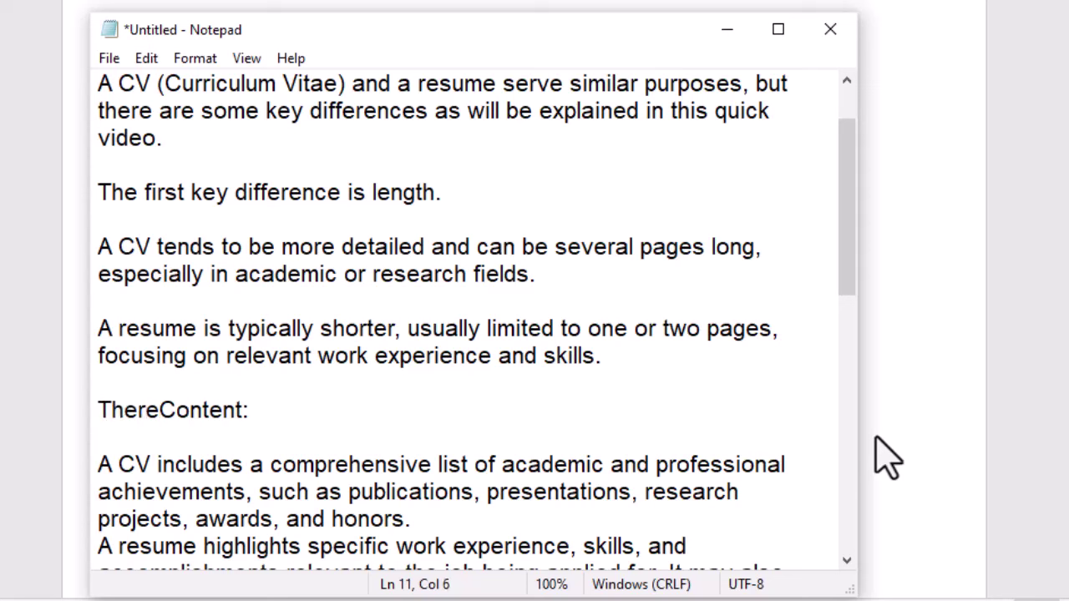
type("'s also a difference in ter")
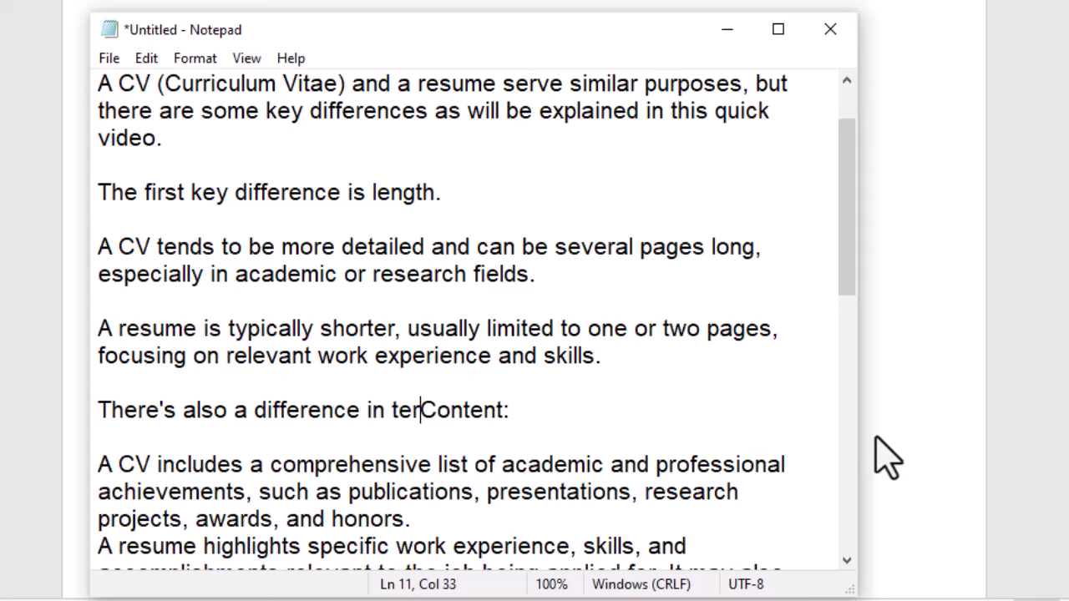
type("ms of")
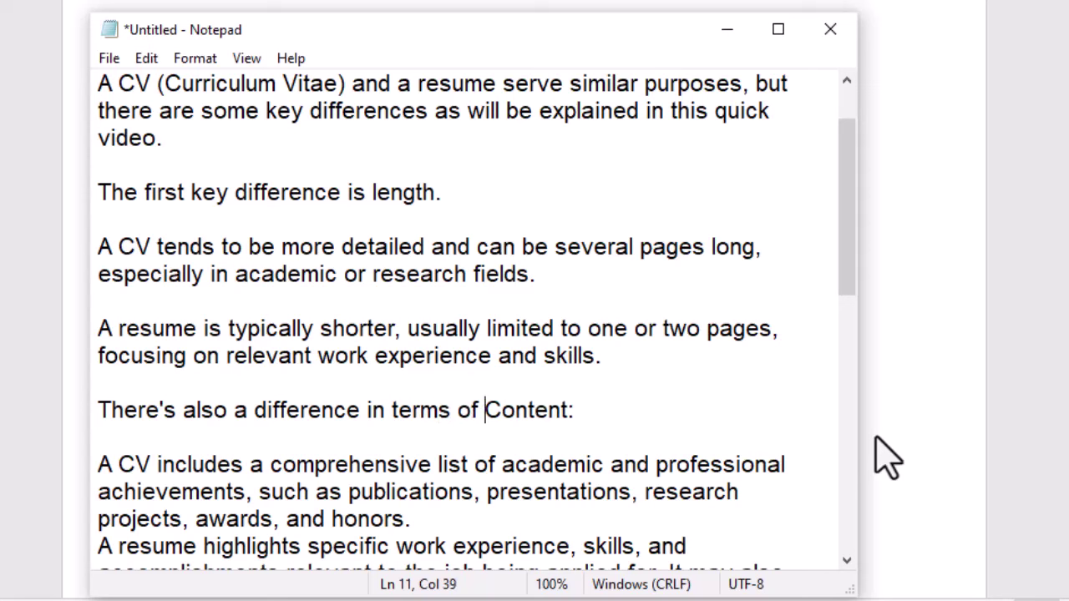
key("Delete")
type("c")
key("Right")
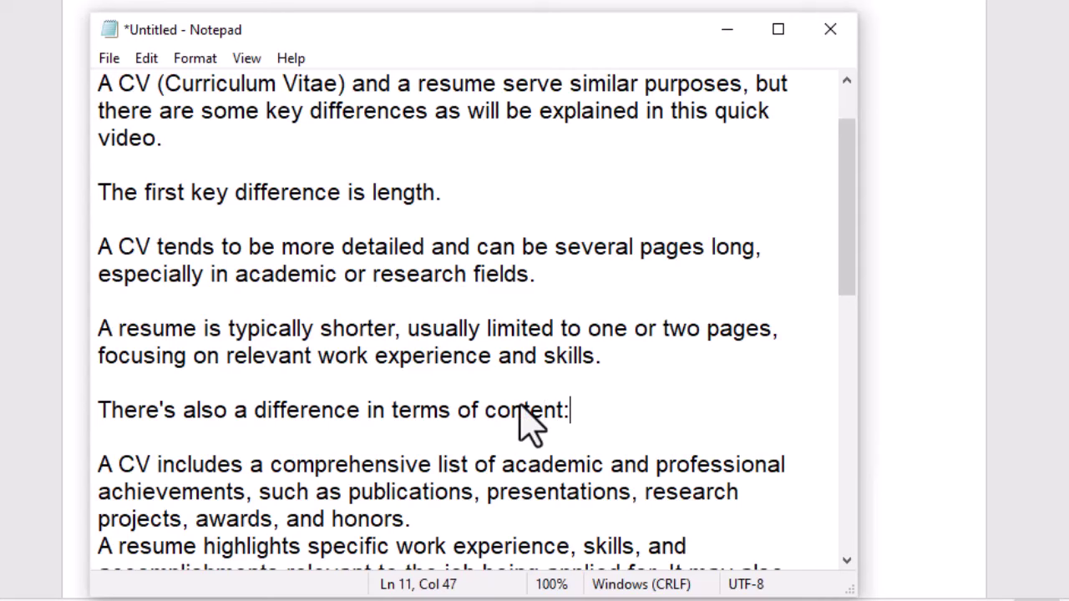
scroll(376, 401, "down", 5)
- Rephrase the Purpose heading as 'You must also understand the purpose of each.'
left_click(99, 246)
type("You must also understand the Purpose:")
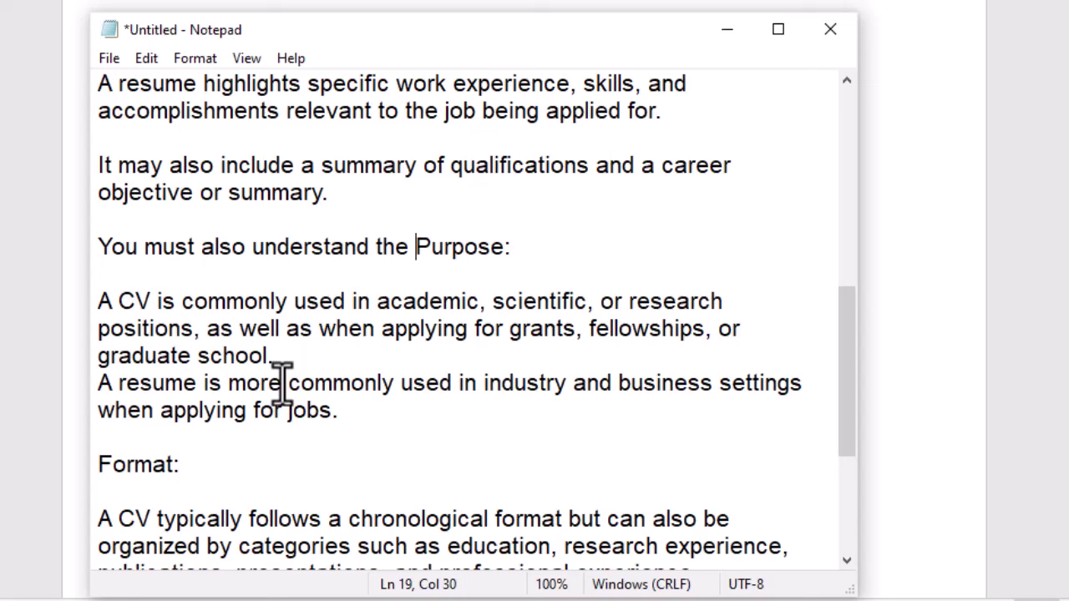
key("Delete")
type("pose")
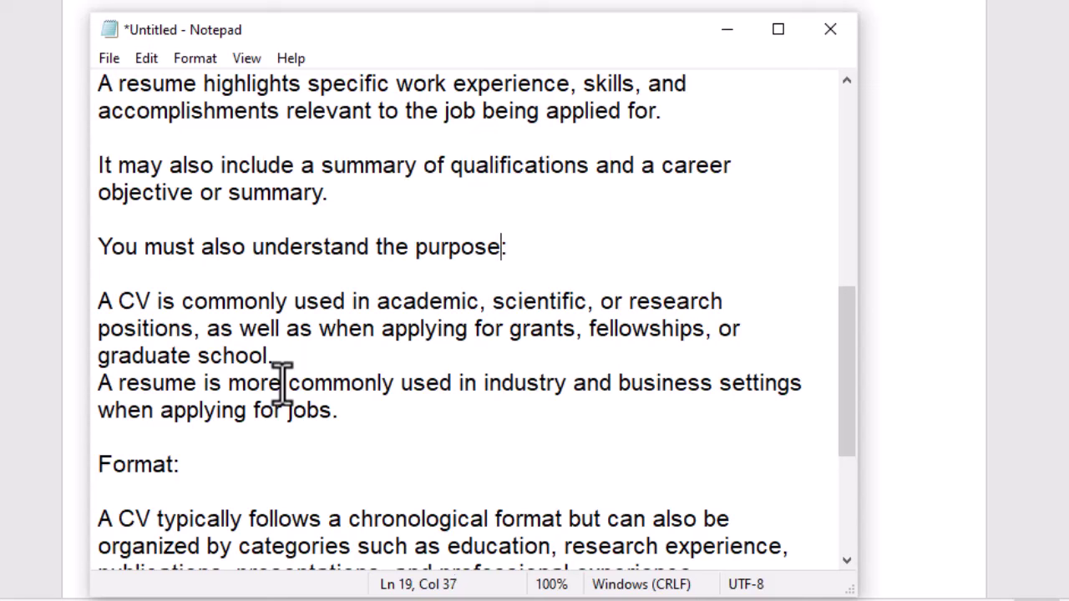
type(" of e")
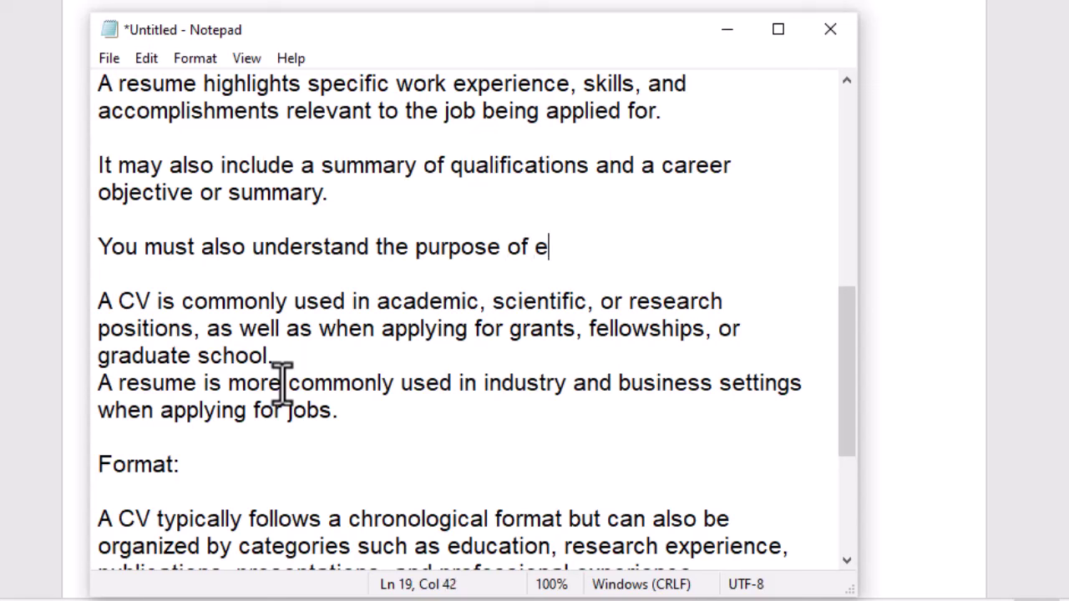
type("ach.")
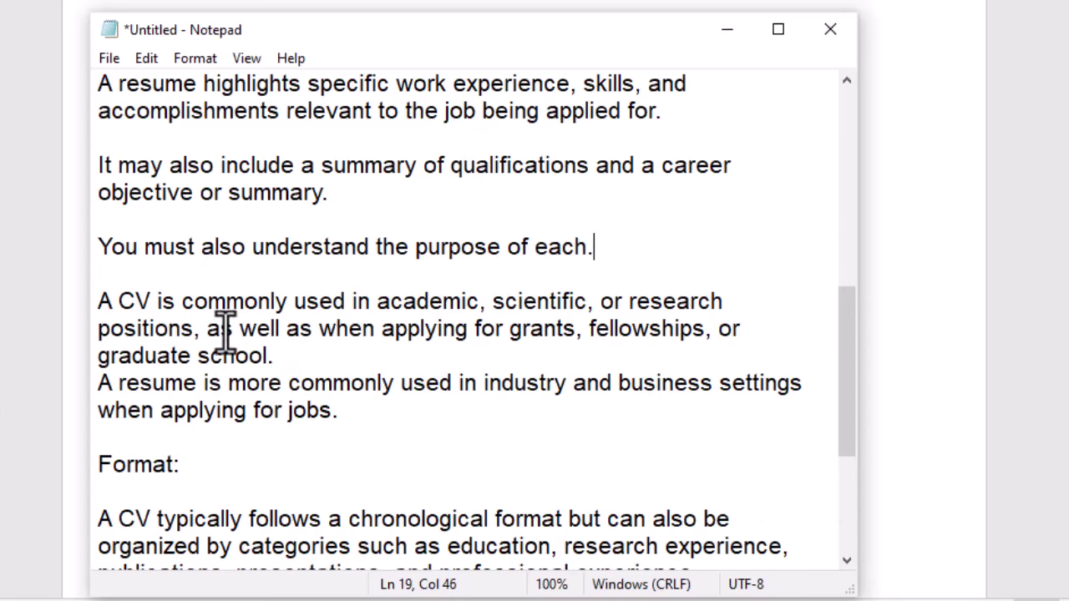
- Rephrase the Format heading as 'Also pay attention to format.' with a blank line after it
left_click(105, 271)
type("A")
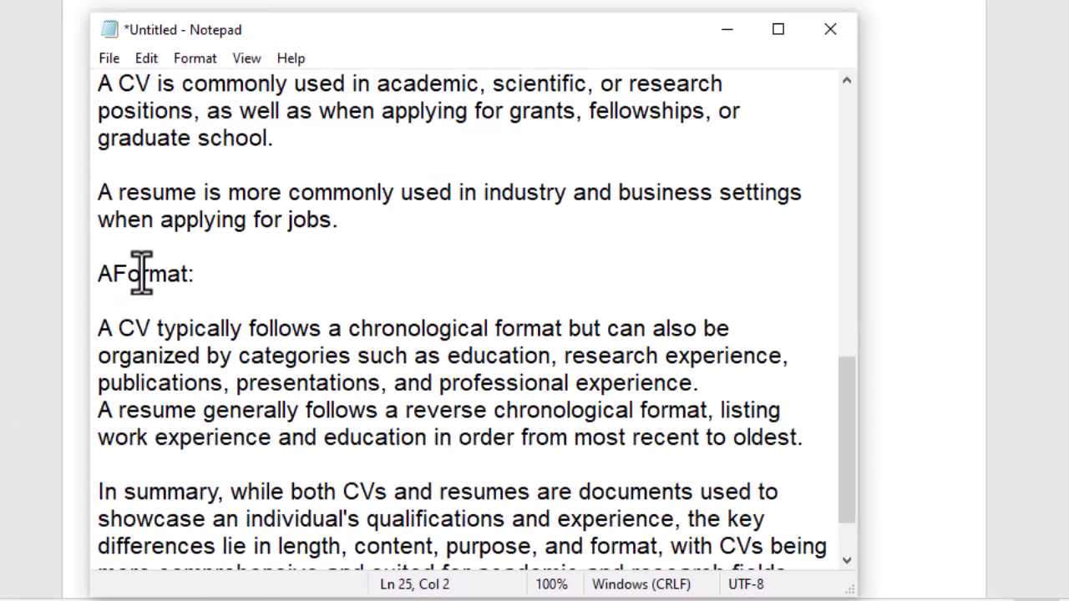
type("lso pay attention to")
key("Delete")
type("f")
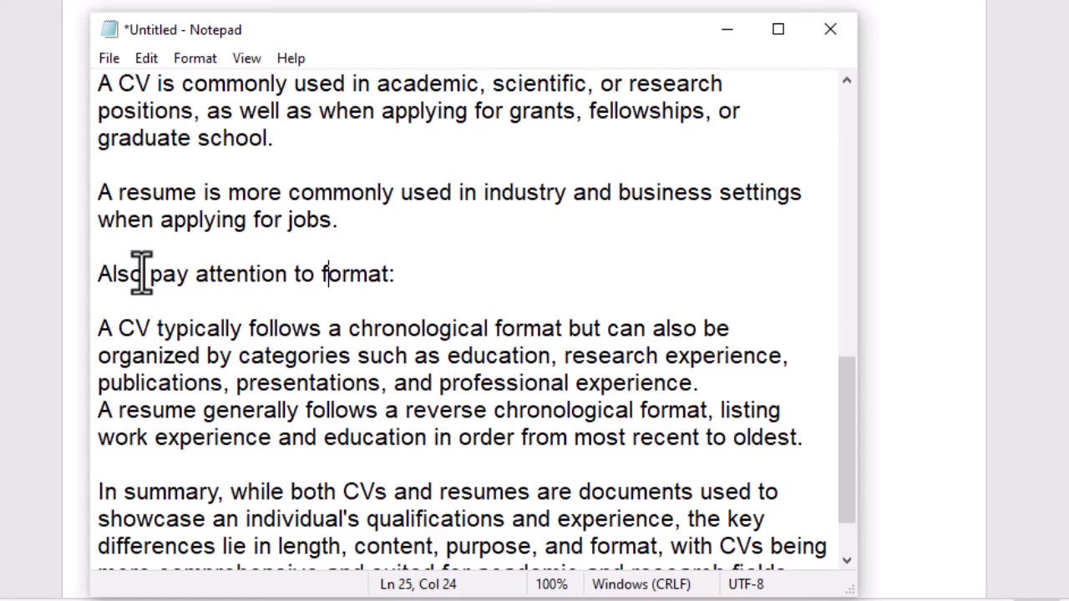
key("Right")
key("Right")
key("Right")
key("Right")
key("Right")
key("Right")
type(".")
key("Down")
key("Down")
key("Down")
key("End")
key("Return")
scroll(174, 344, "down", 1)
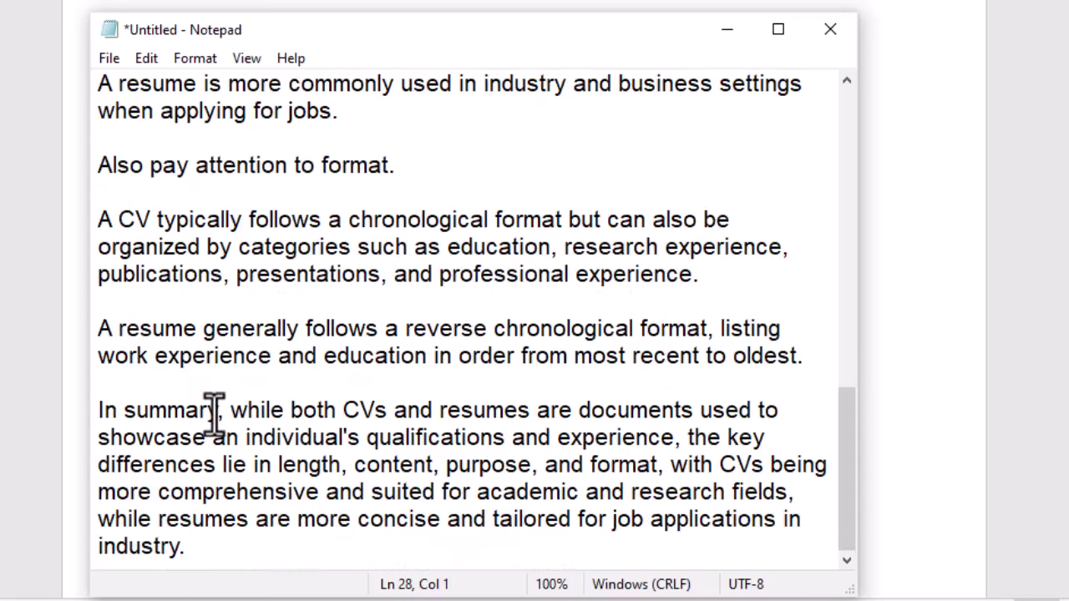
- Delete 'while', end the summary at 'experience.', and start a new 'The key differences' paragraph
double_click(244, 410)
key("Delete")
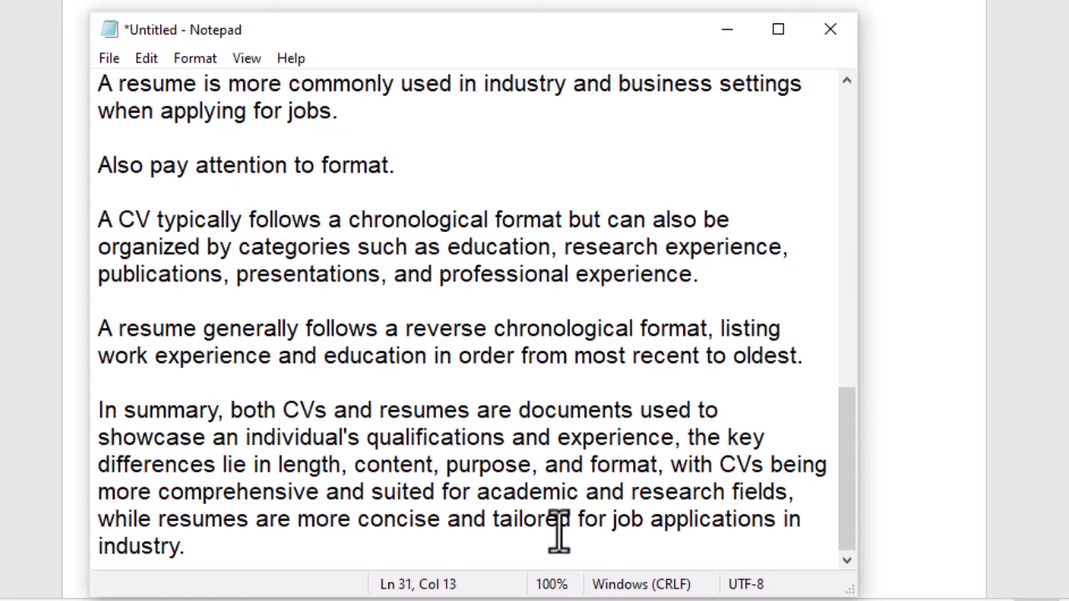
left_click(681, 437)
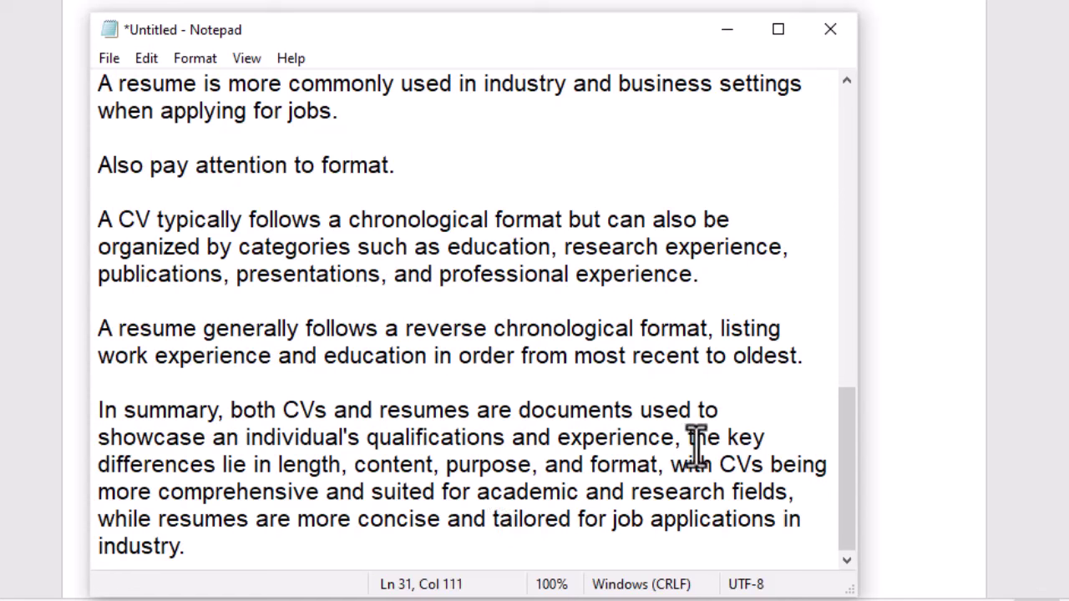
key("BackSpace")
type(".")
key("Return")
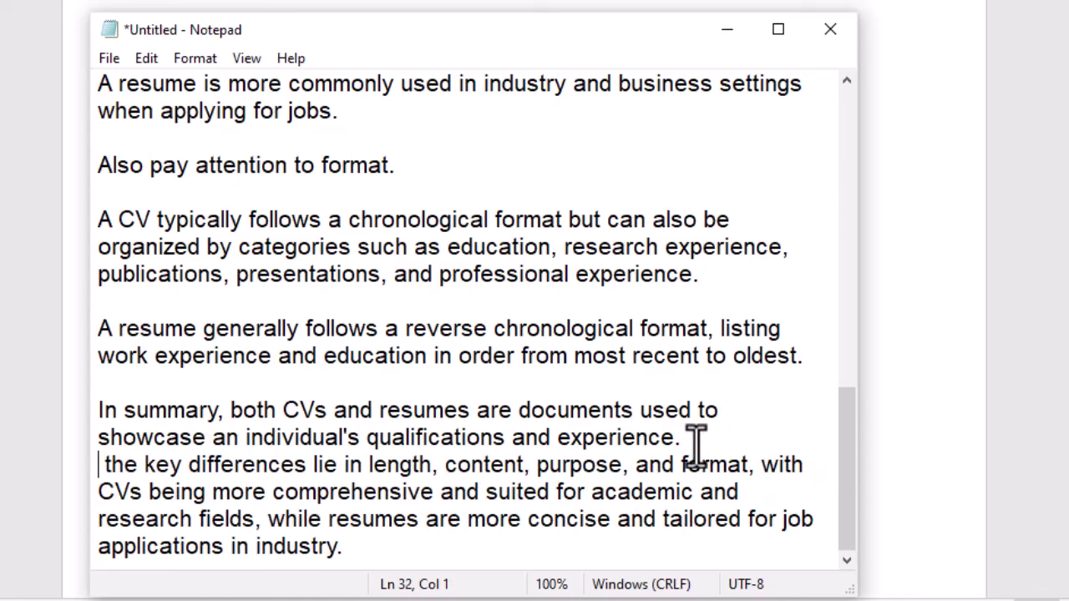
key("Return")
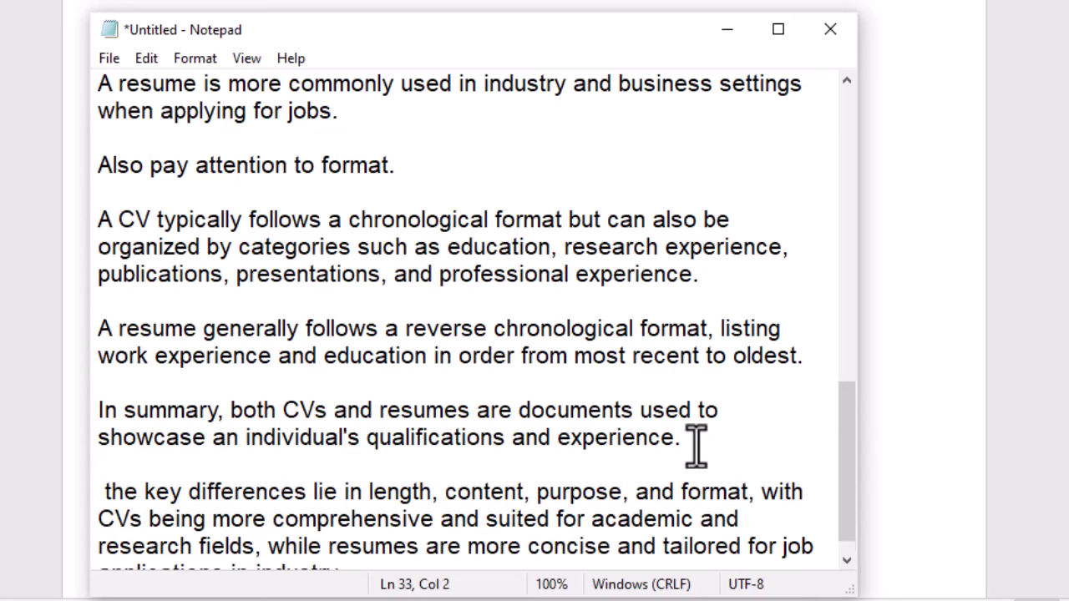
key("Delete")
type("T")
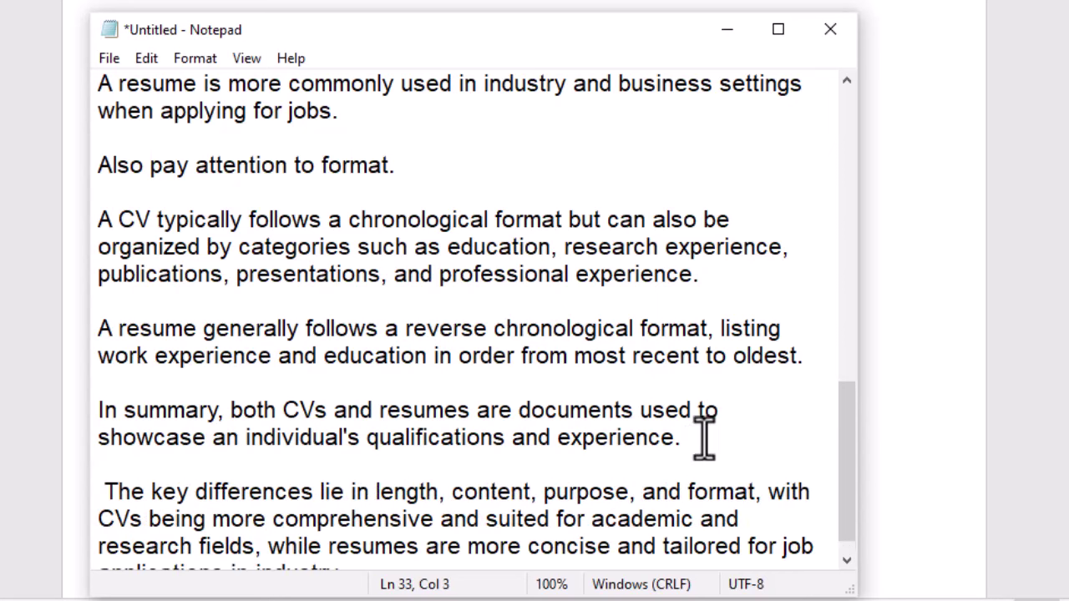
- End the differences sentence at 'format.' and break the text after it into a new paragraph
scroll(544, 405, "down", 1)
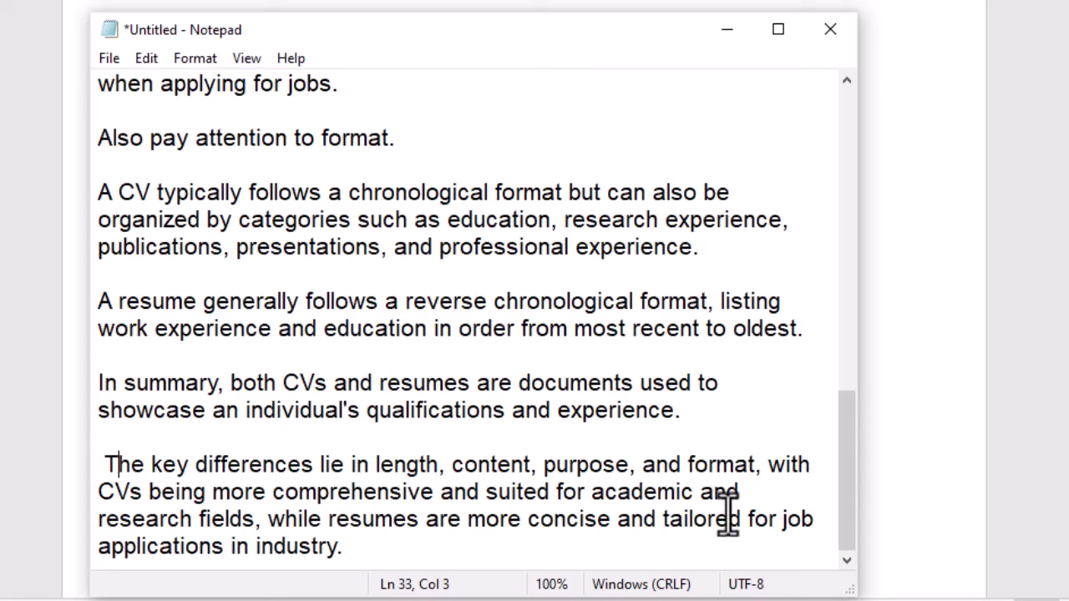
double_click(759, 464)
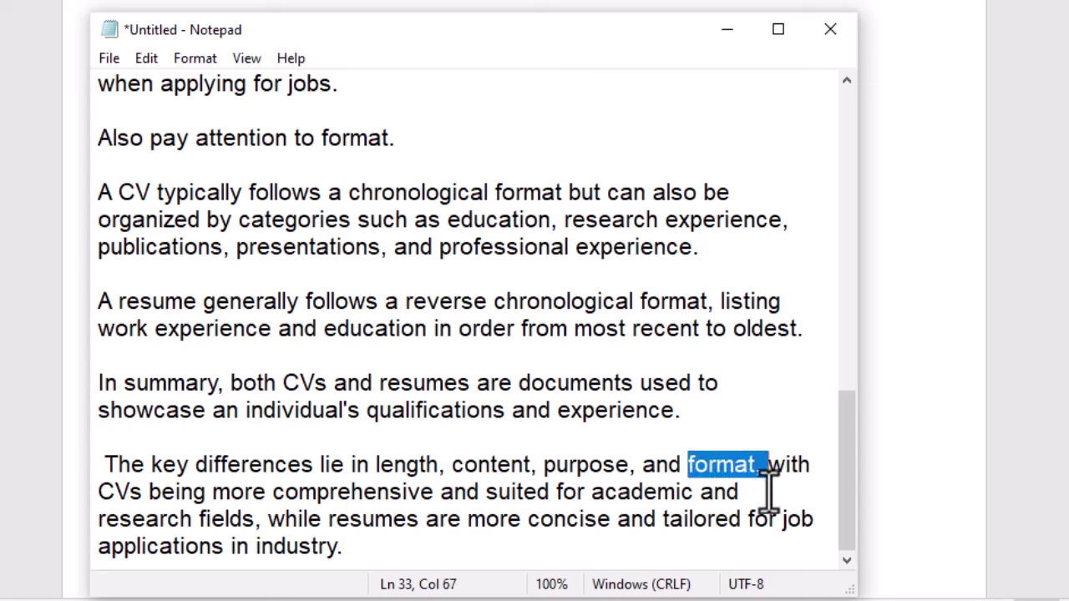
left_click(764, 495)
left_click(760, 465)
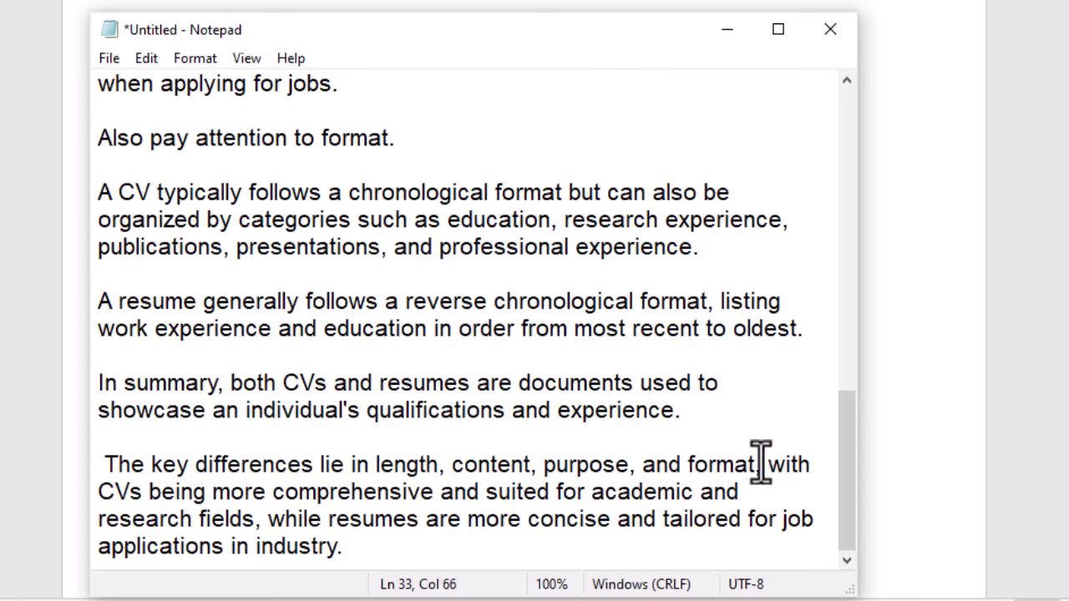
key("BackSpace")
type(".")
key("Return")
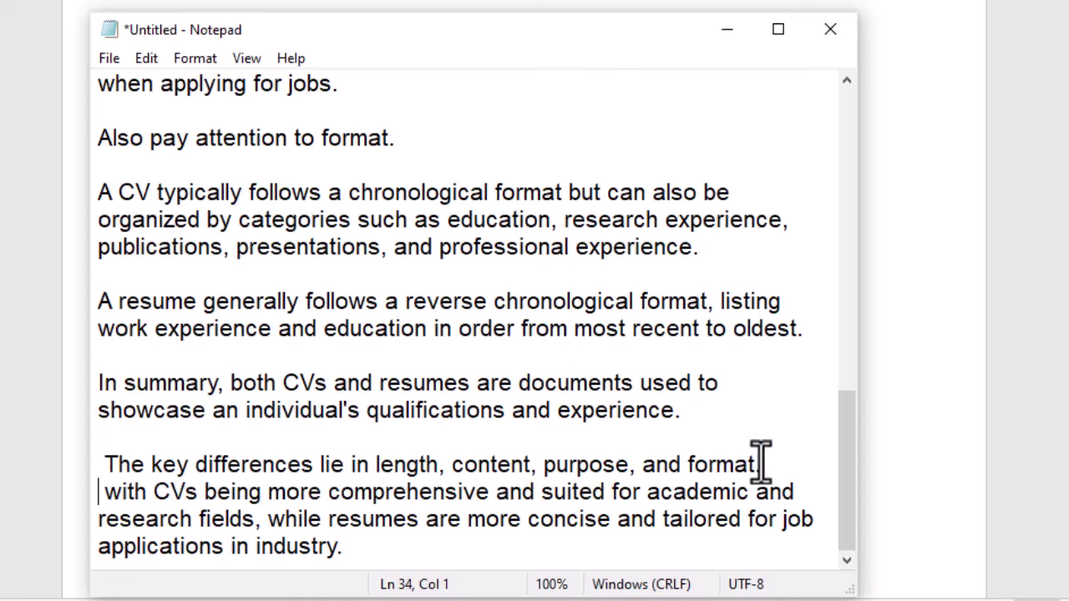
key("Return")
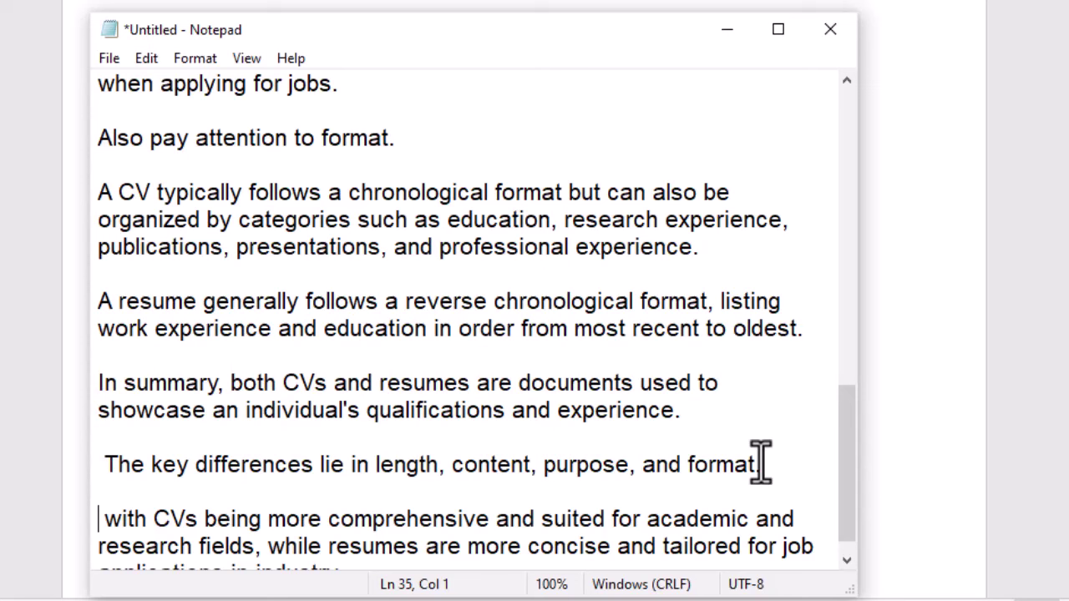
- Replace 'with' by 'are' after 'CVs' in the new CV paragraph
key("Right")
key("Delete")
key("Delete")
key("Delete")
key("Delete")
key("Delete")
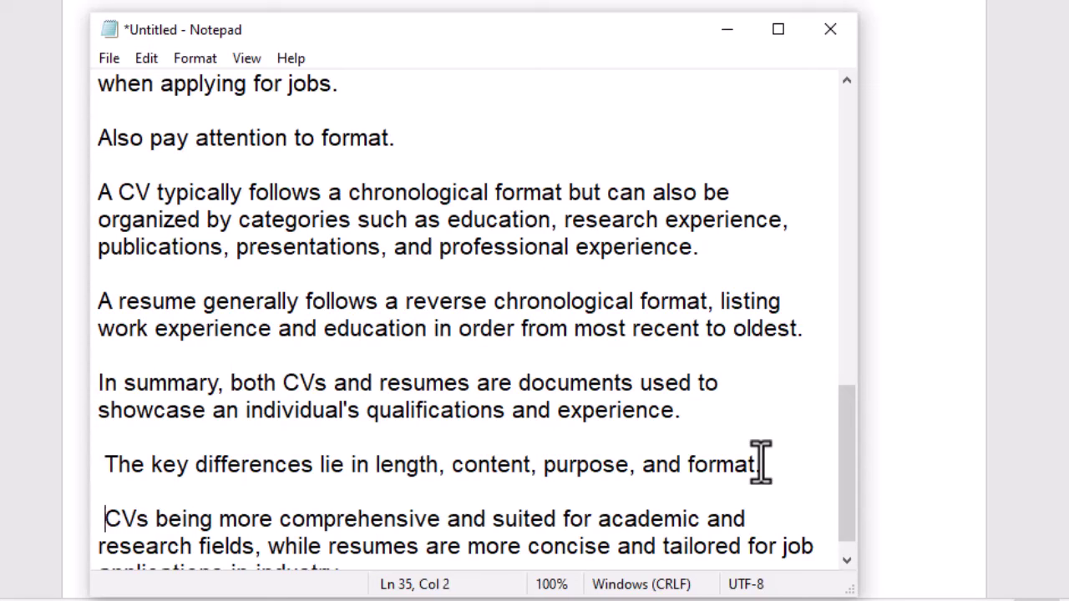
key("Right")
key("Right")
key("Delete")
key("Delete")
key("Delete")
key("Delete")
key("Delete")
type("are")
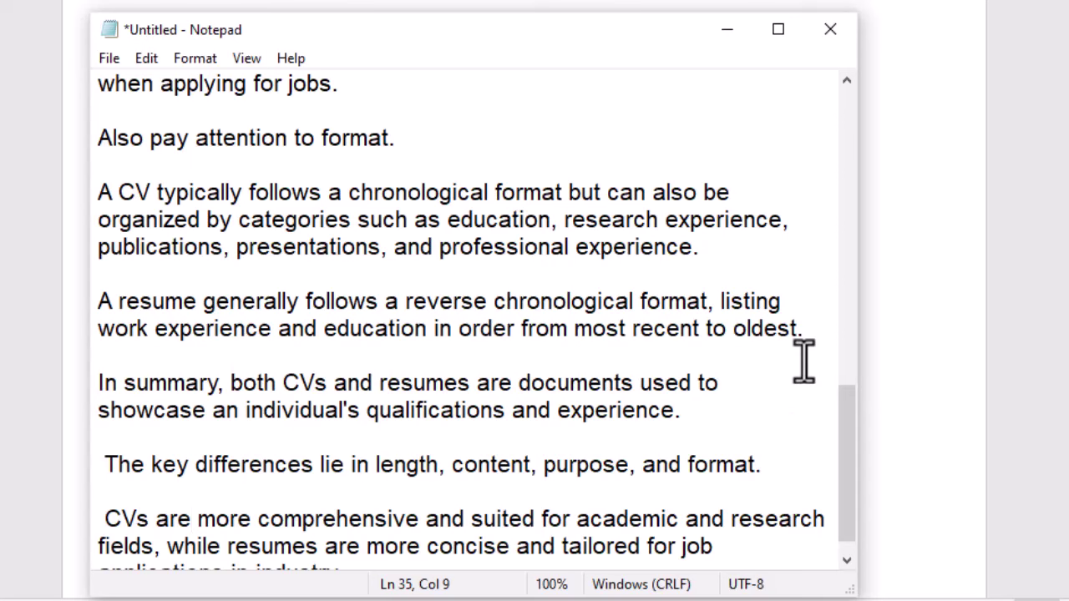
- End the CV paragraph at 'fields.' and add a blank line after it
scroll(684, 401, "down", 1)
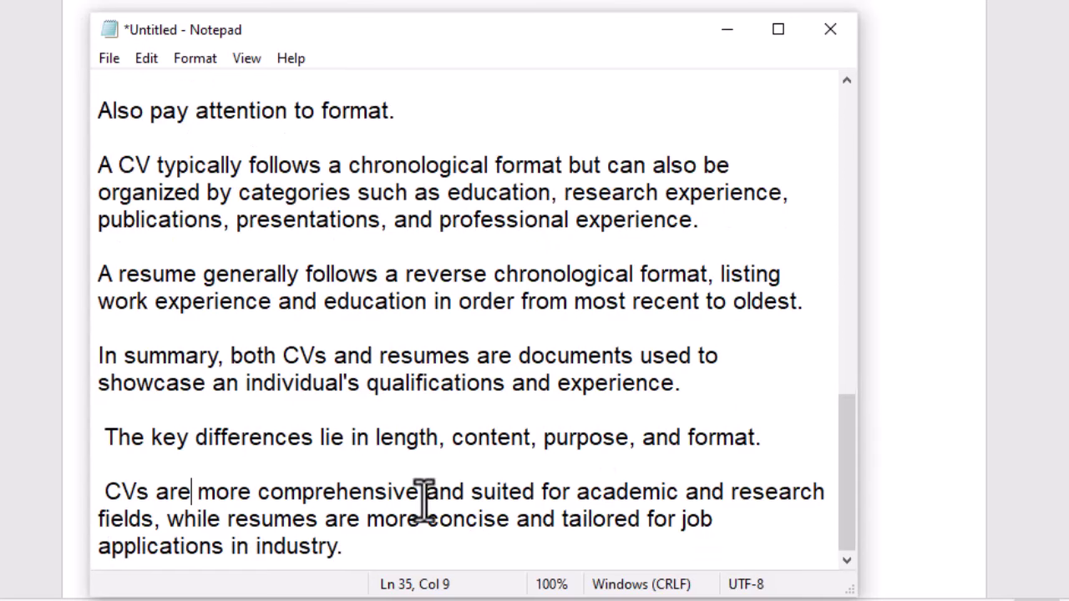
left_click(159, 519)
key("BackSpace")
type(".")
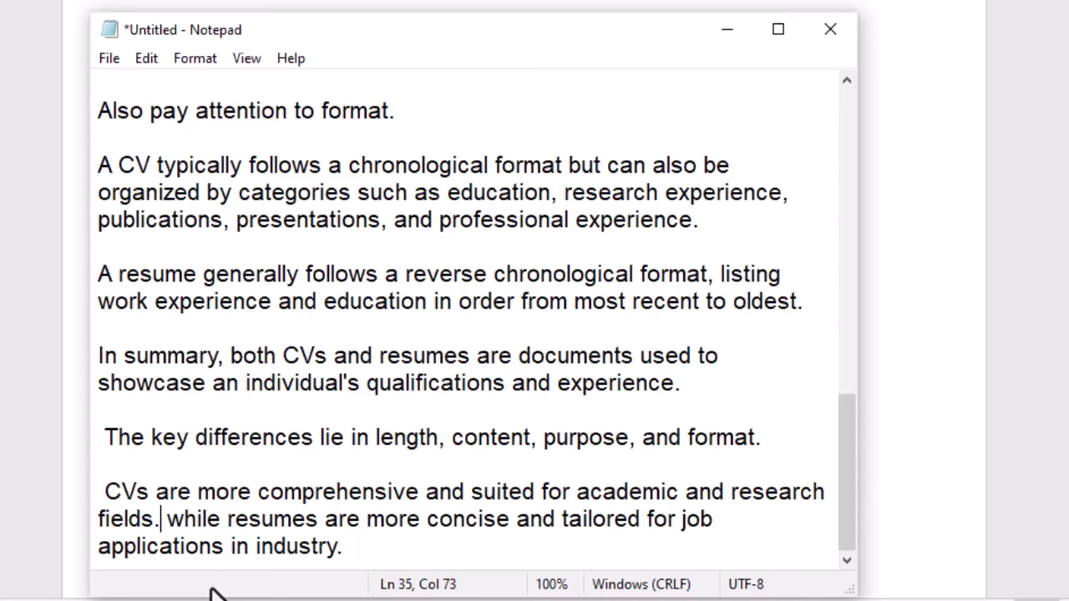
key("Return")
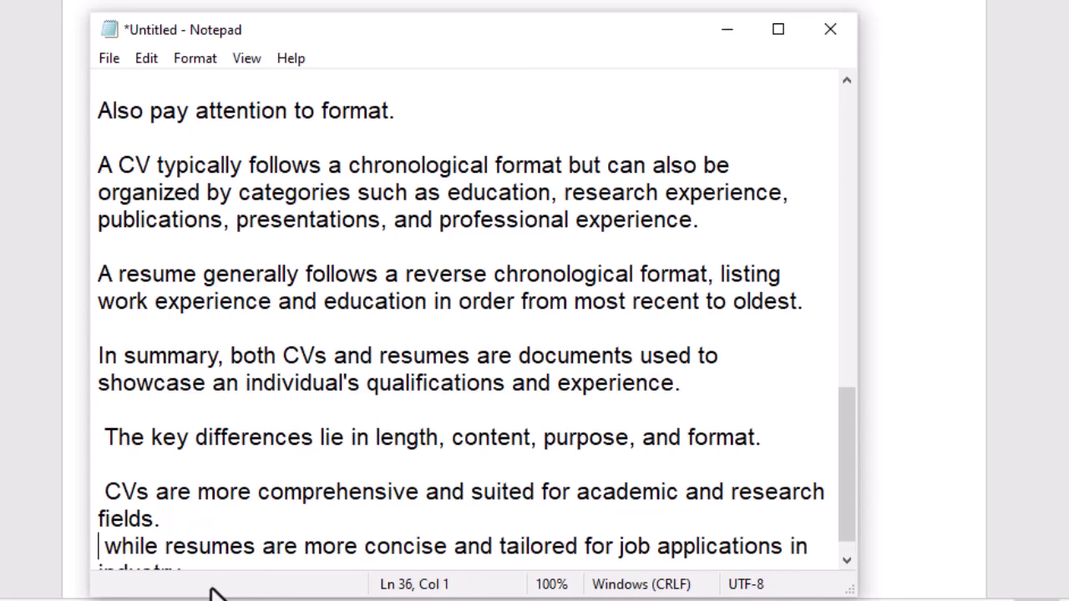
key("Return")
- Delete 'while' so the last paragraph begins 'Resumes are more concise'
scroll(201, 406, "down", 1)
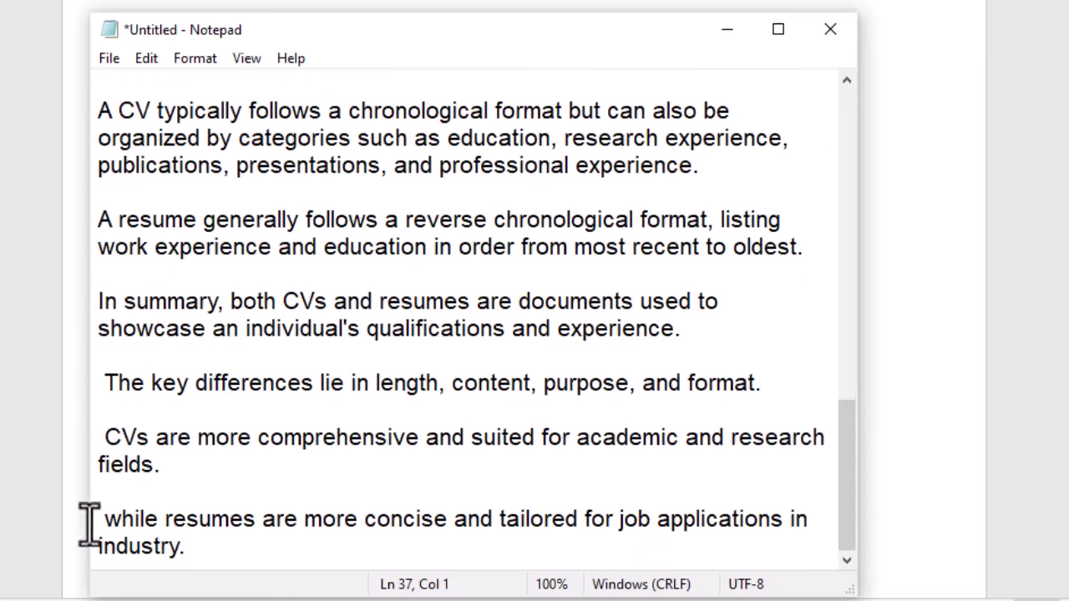
left_click(131, 526)
double_click(131, 526)
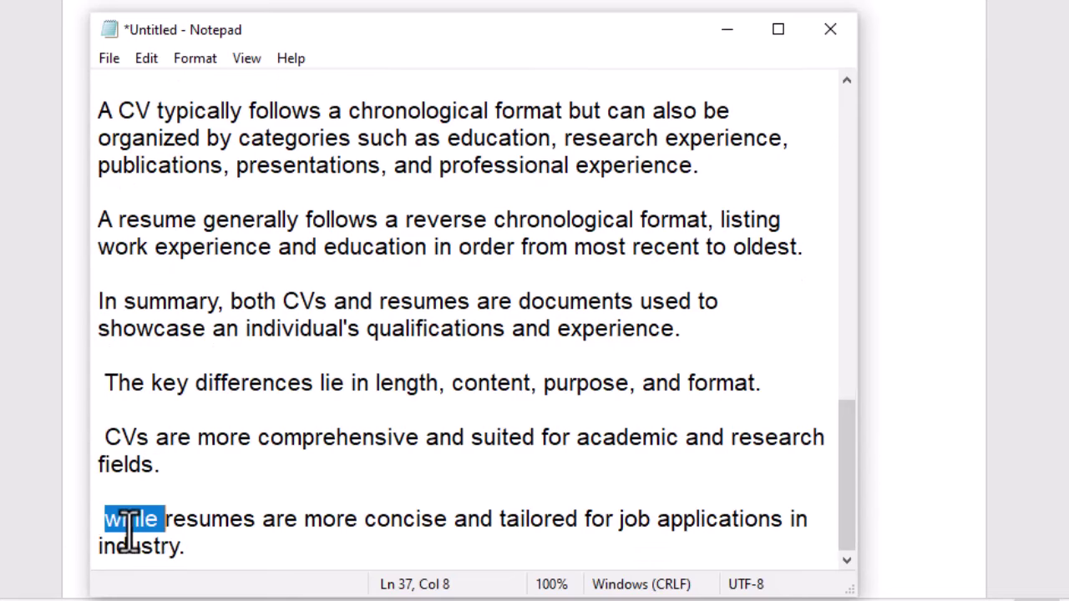
key("BackSpace")
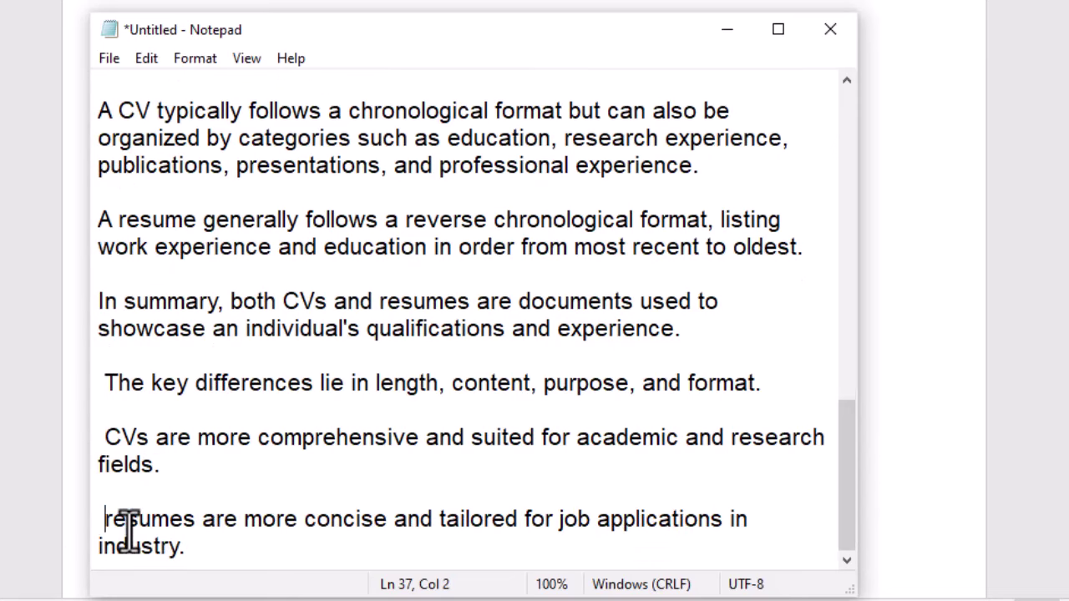
key("Delete")
key("BackSpace")
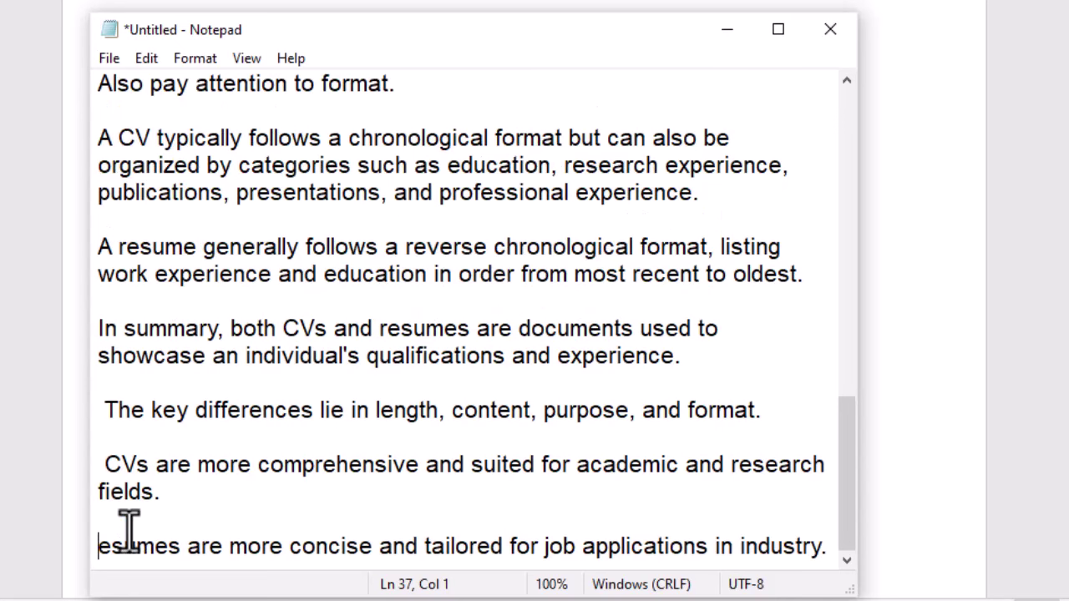
type("R")
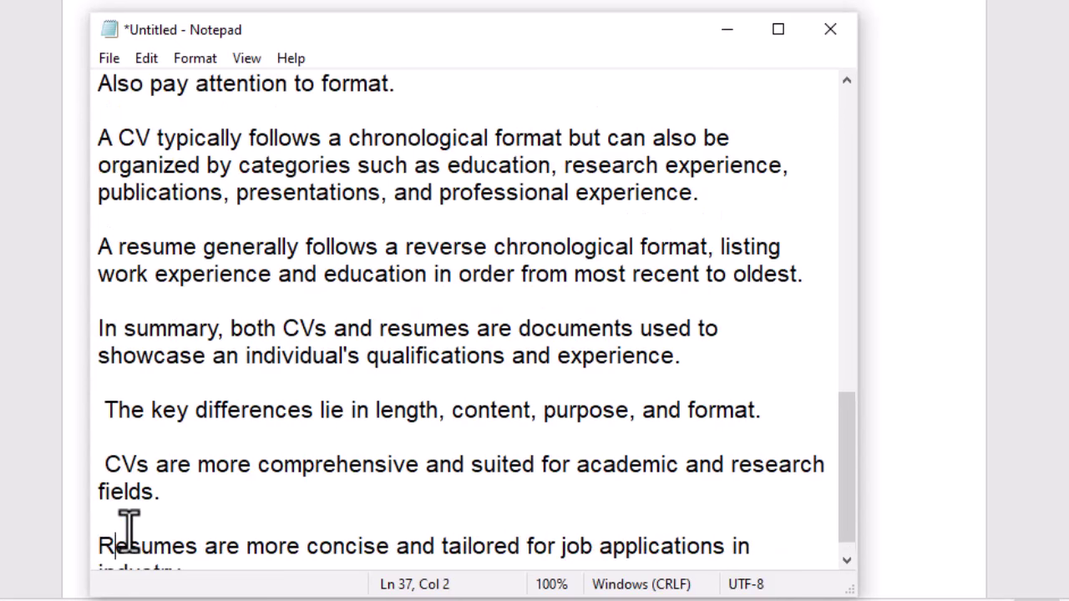
scroll(268, 413, "down", 1)
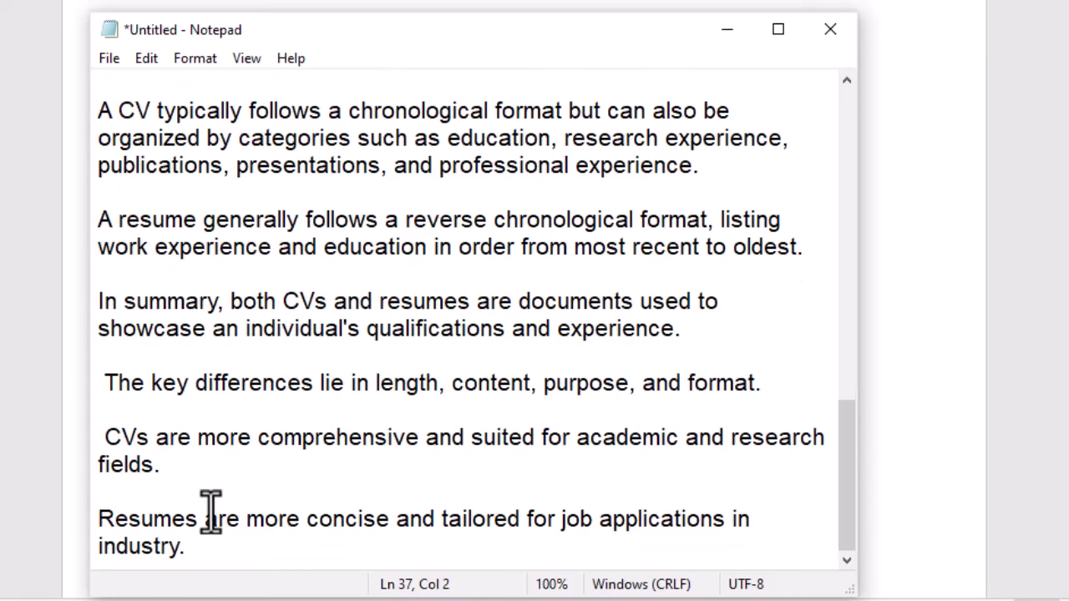
left_click(207, 550)
- Add the closing line hoping the video explained the difference between a CV and resume
key("Return")
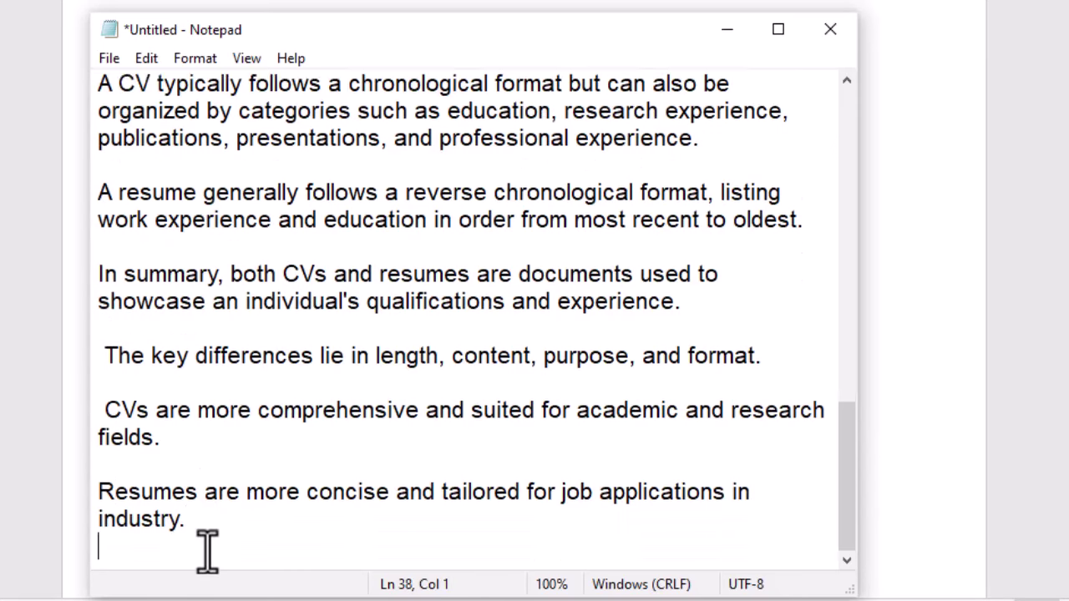
key("Return")
type("We ")
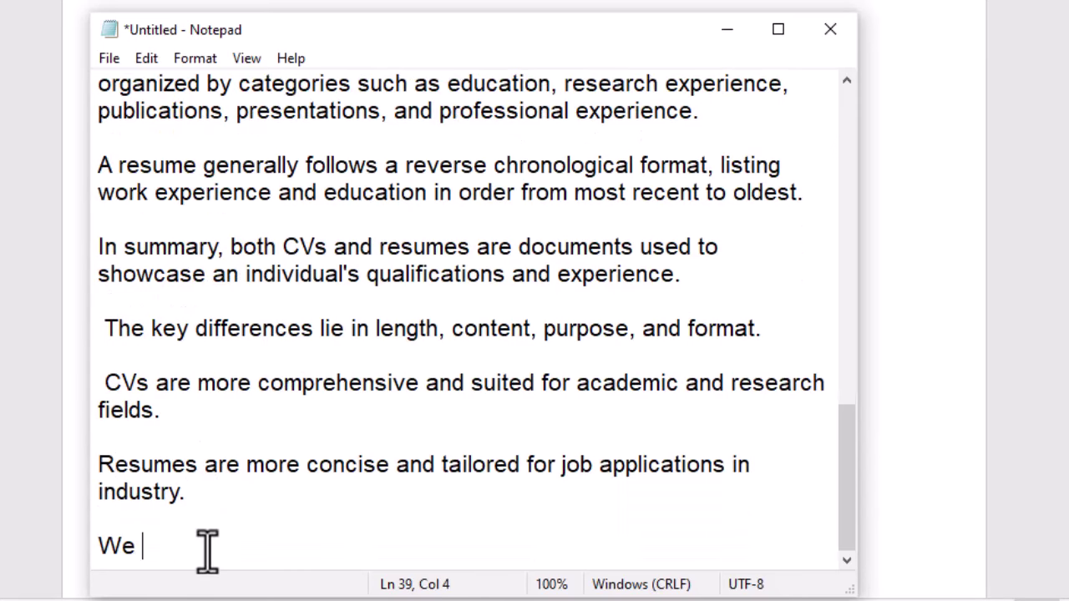
type("hope this quick video has ")
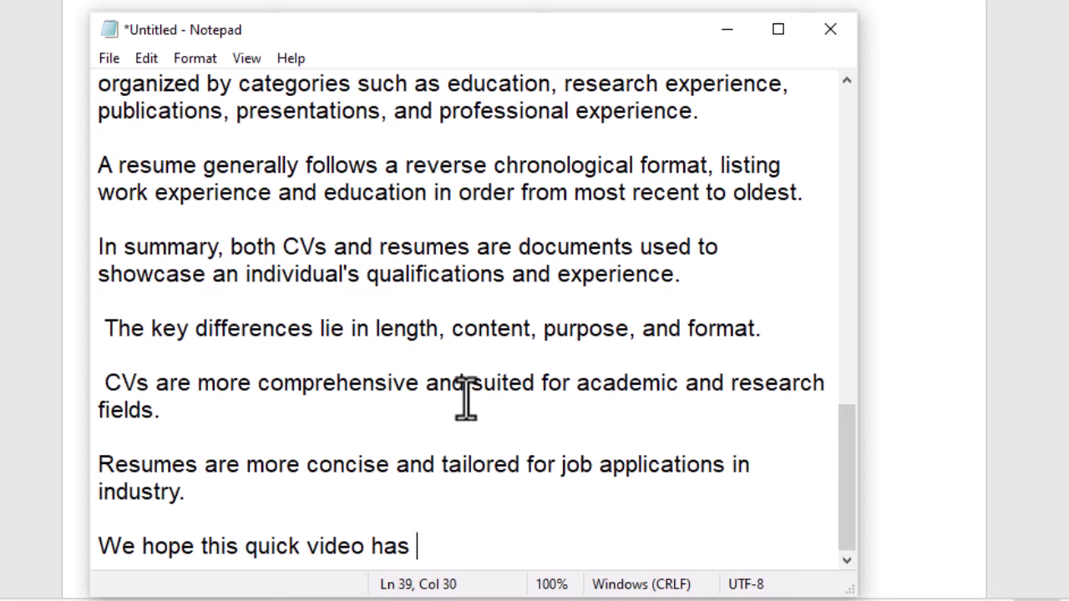
type("quickly and simply explained")
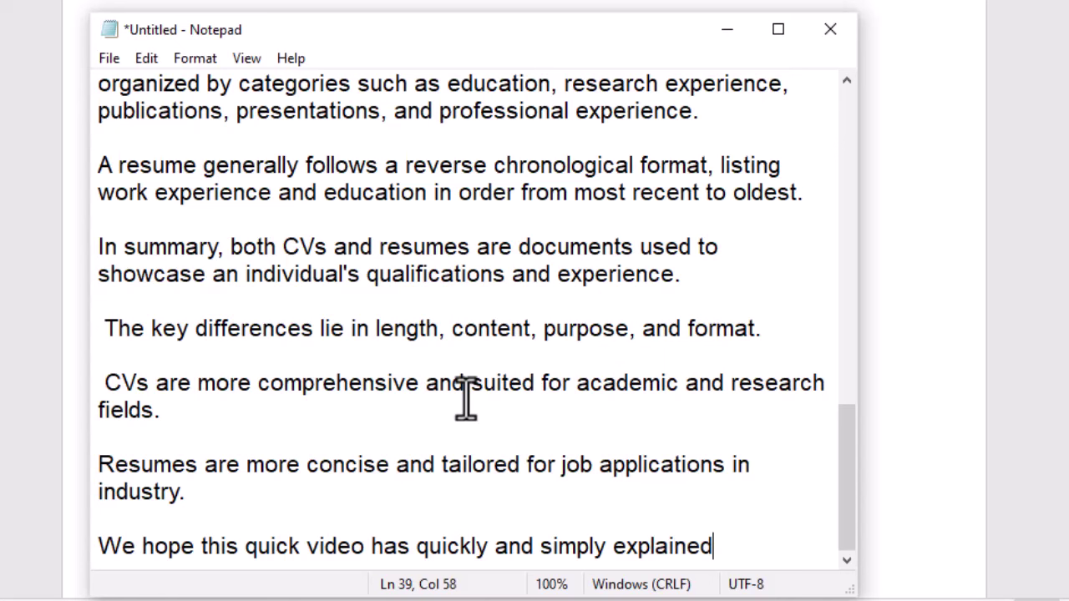
type(" the diffeence be")
key("BackSpace")
key("BackSpace")
key("BackSpace")
key("BackSpace")
key("BackSpace")
key("BackSpace")
key("BackSpace")
type("ence between ")
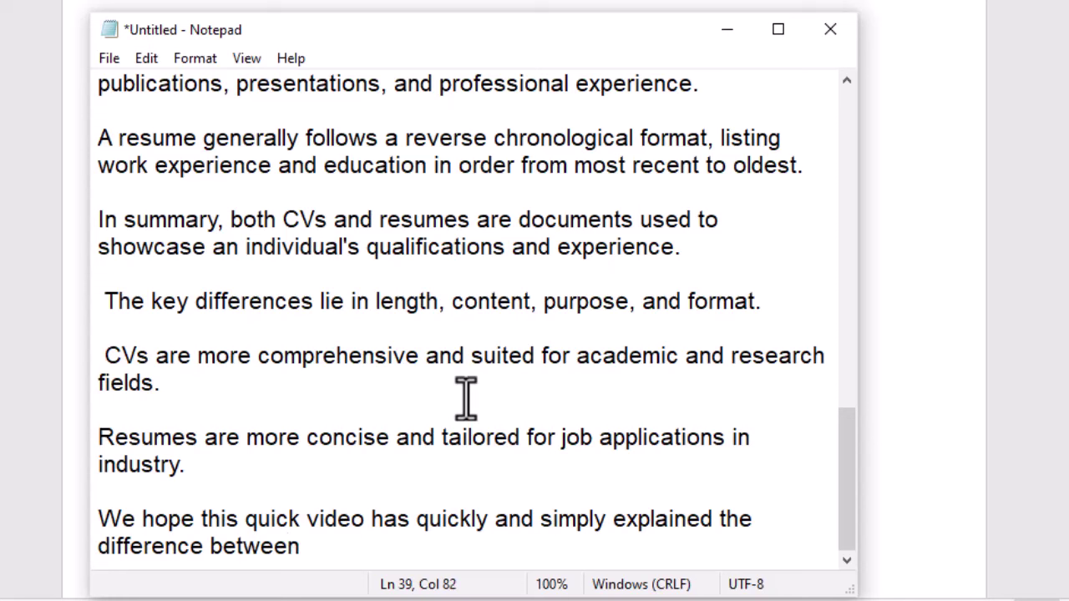
type("a CV and resume.")
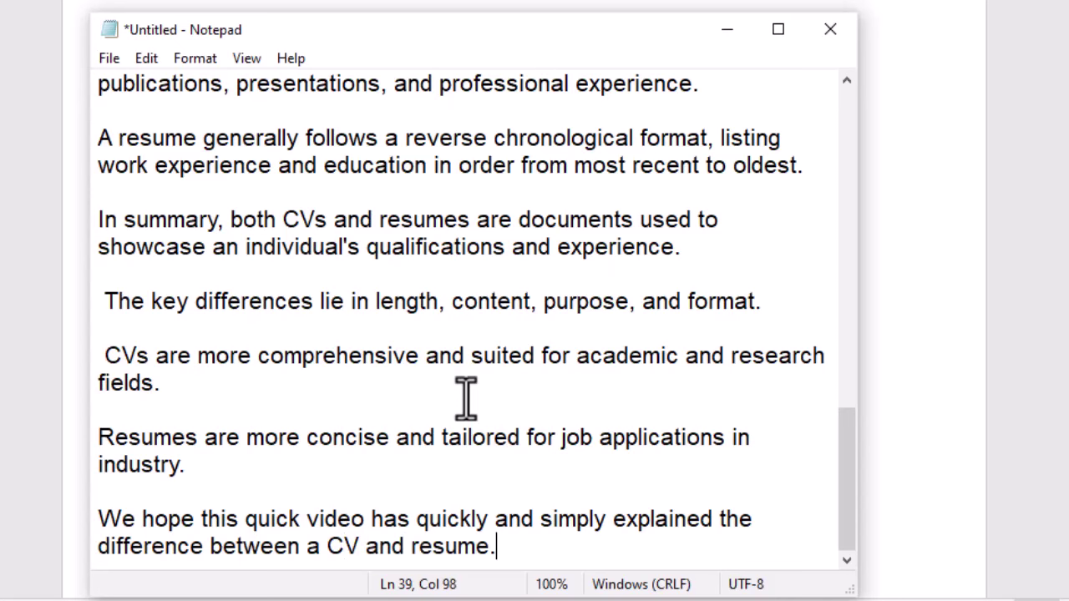
- Add 'Thank you for watching' as the final line of the script
key("Return")
key("Return")
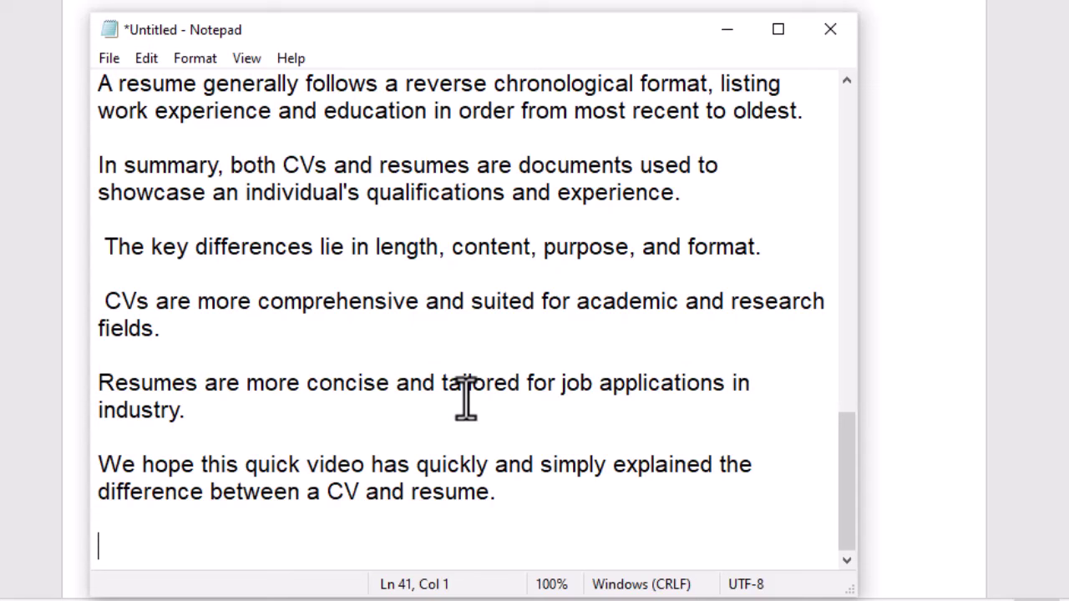
type("Thank you for watching.")
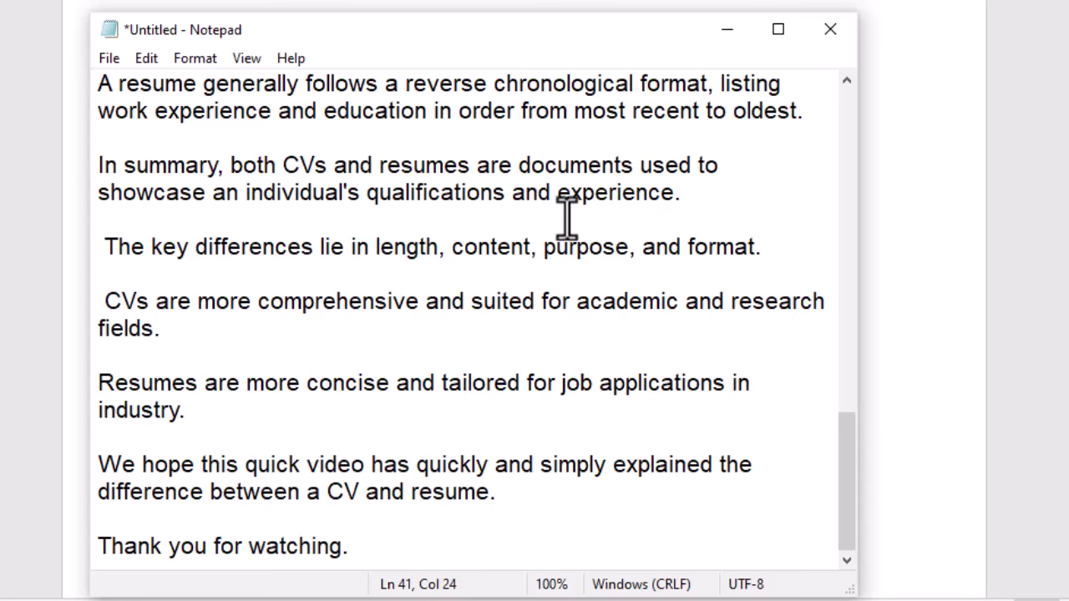
scroll(566, 213, "up", 2)
scroll(565, 217, "down", 2)
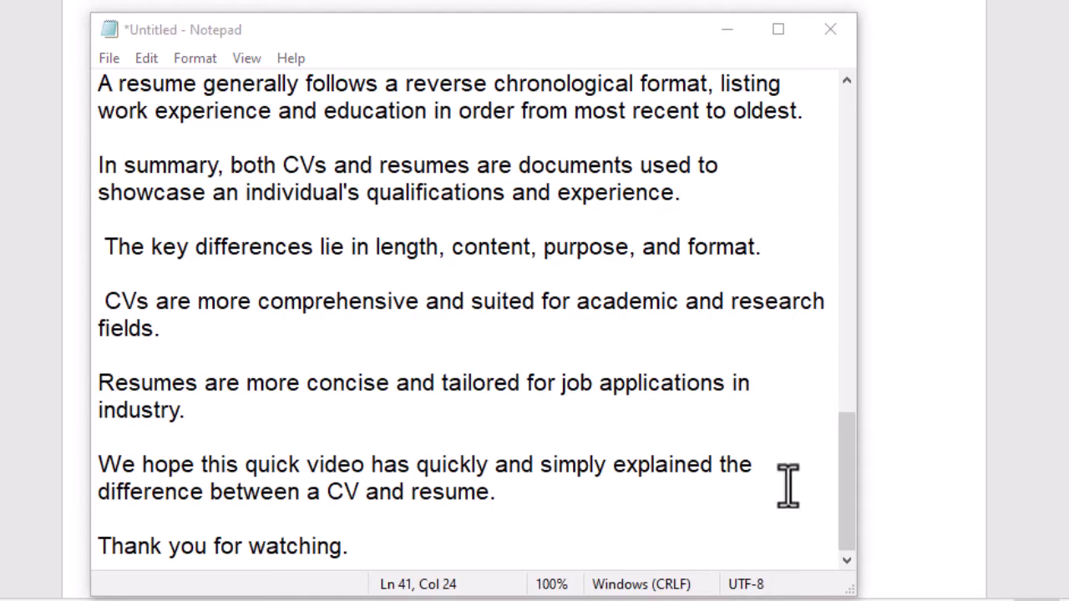
- Search Google for 'Augie Lab' and open the Aug X Labs: AI Video Editing result
type("Augie ")
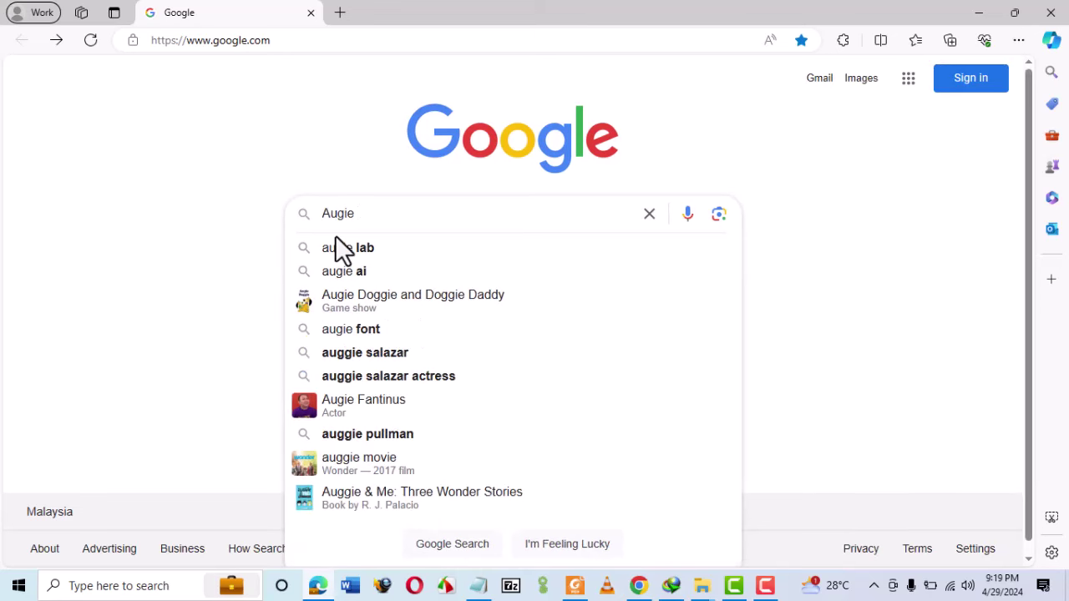
type("Lab")
key("Return")
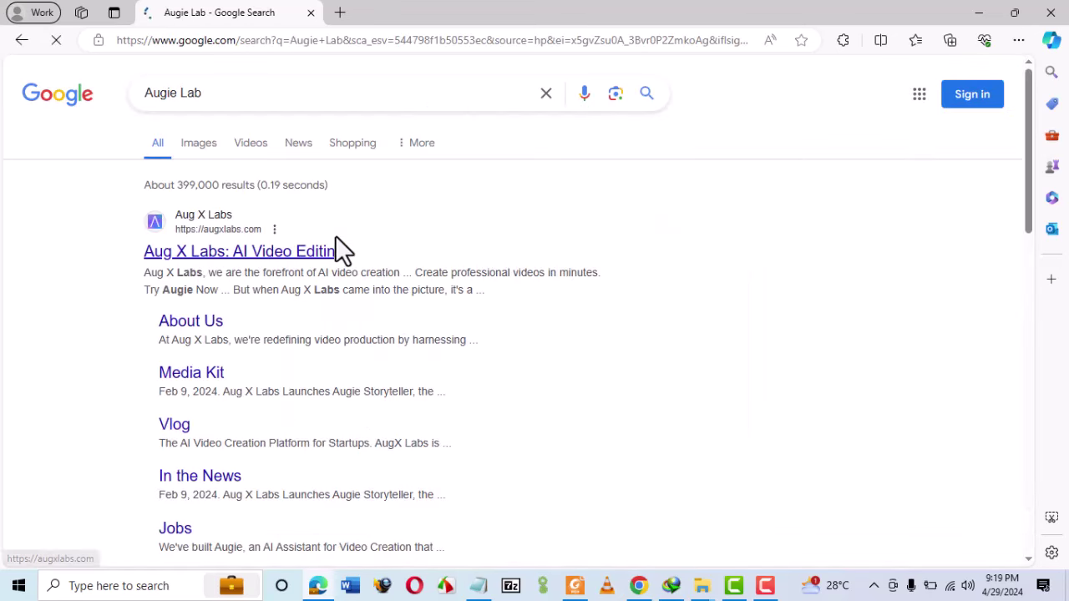
left_click(250, 261)
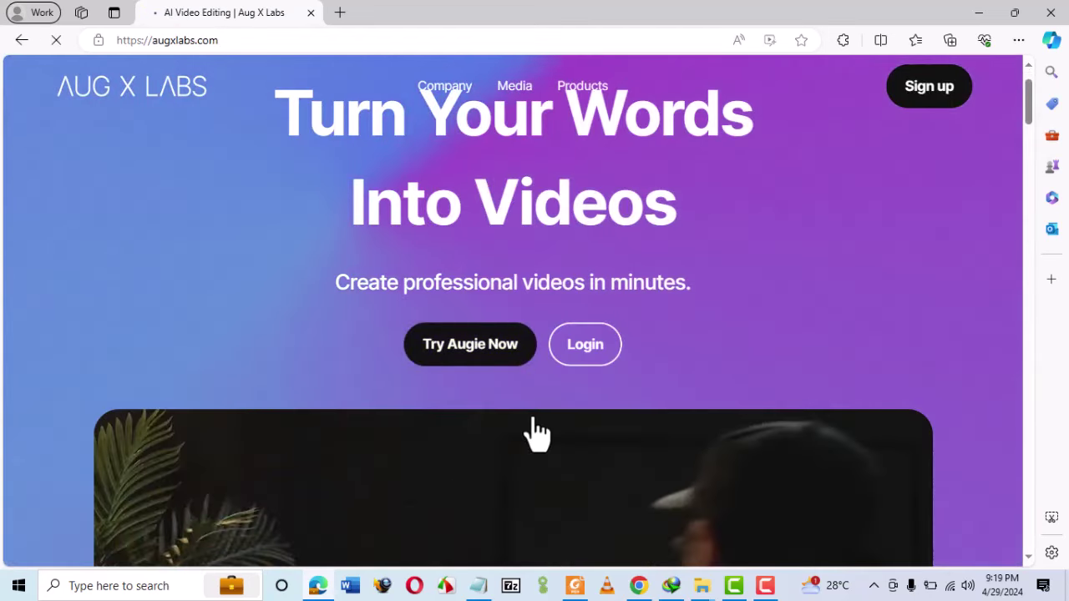
- Scroll down through the Aug X Labs homepage
scroll(535, 426, "down", 3)
scroll(534, 426, "down", 2)
scroll(534, 426, "down", 3)
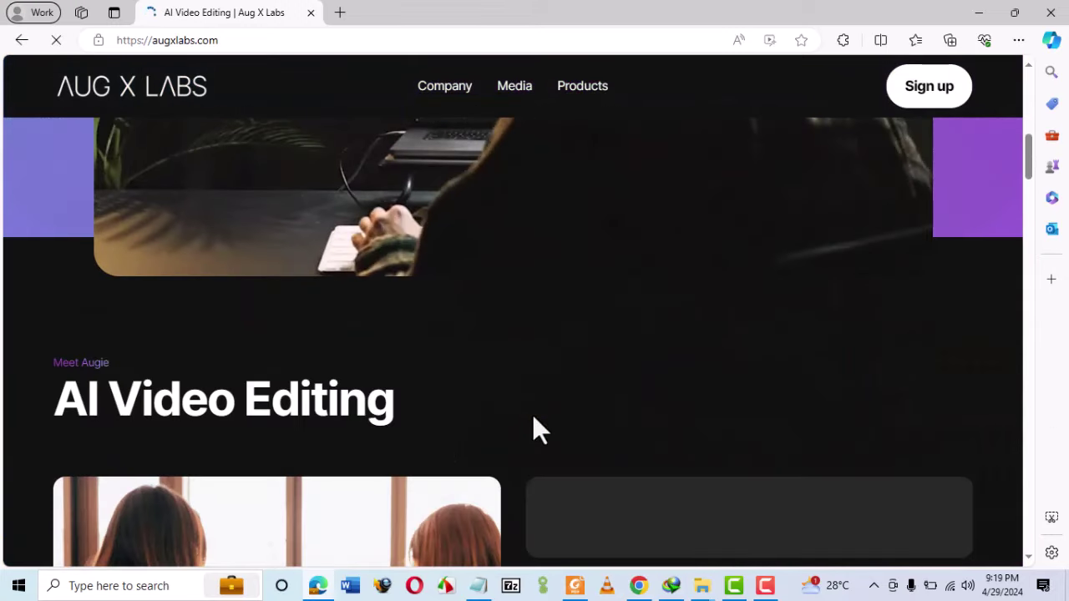
scroll(534, 420, "down", 3)
scroll(535, 419, "down", 2)
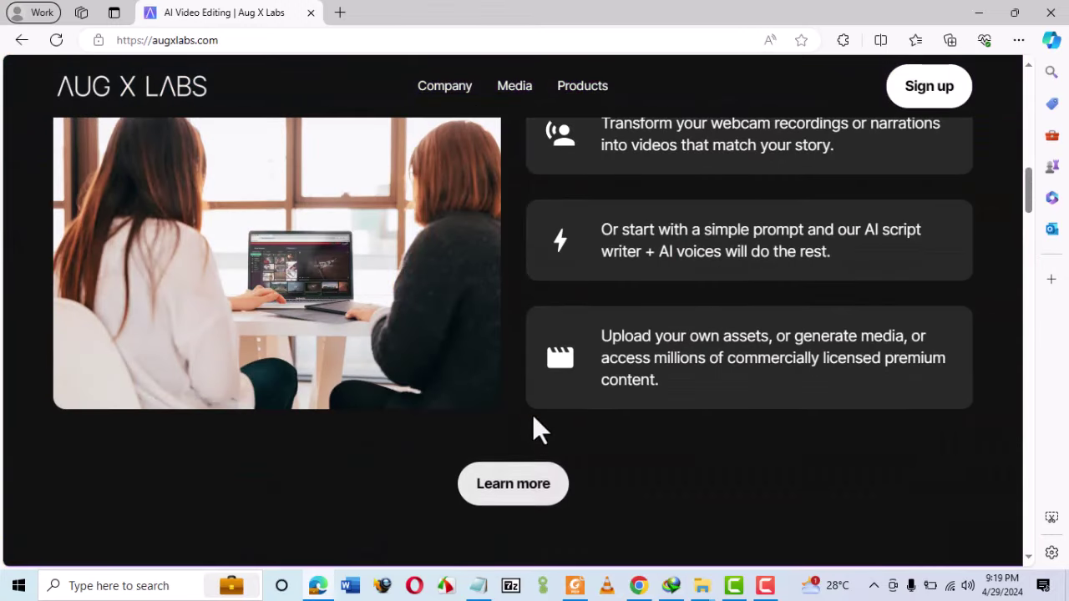
scroll(533, 418, "down", 2)
scroll(533, 417, "down", 2)
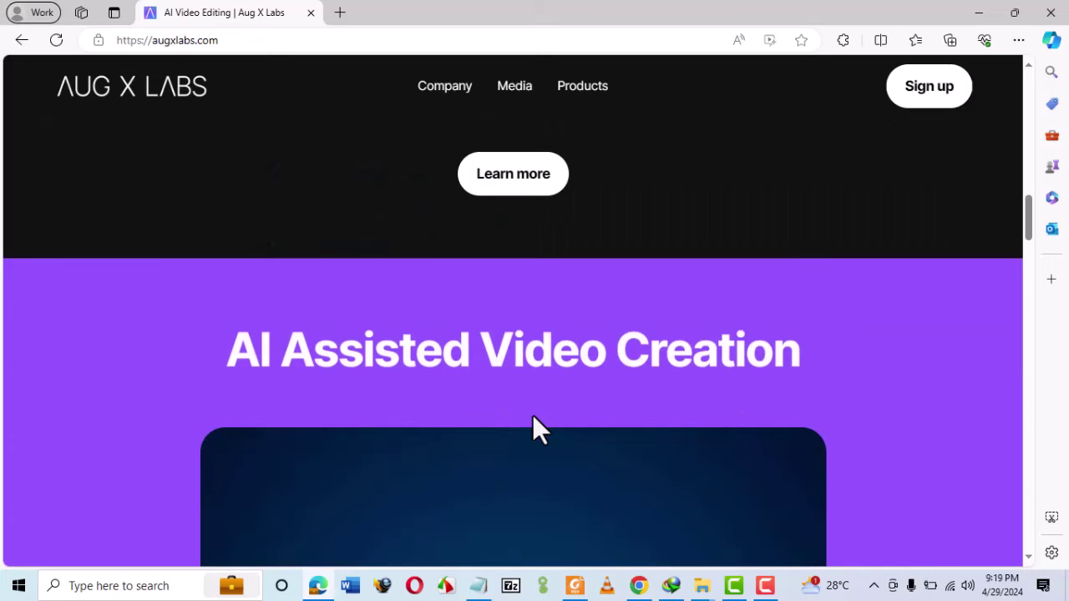
scroll(532, 429, "down", 3)
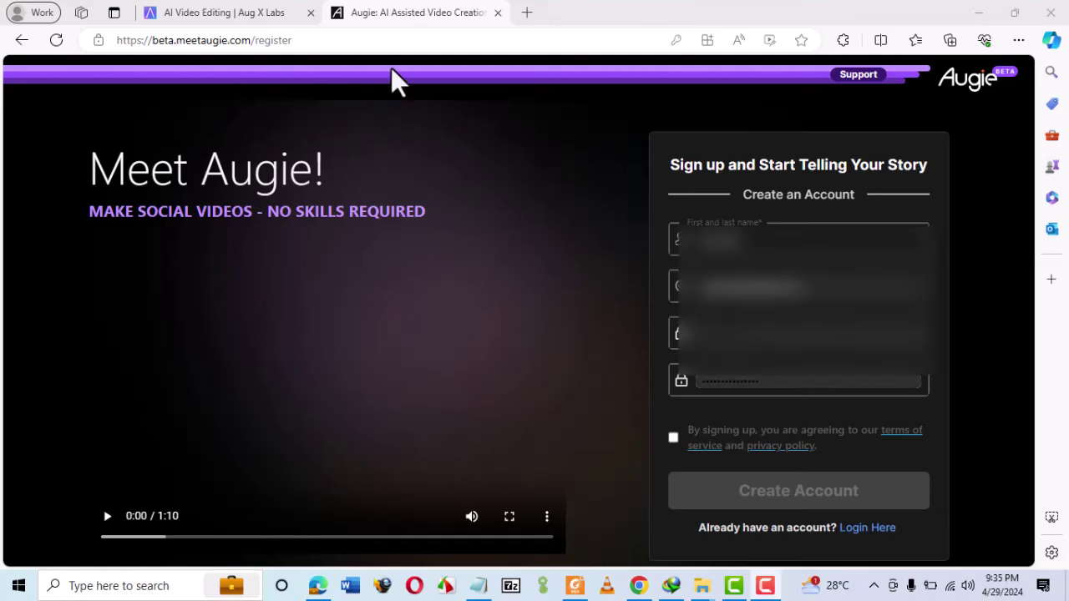
- Accept the terms of service and submit the Augie sign-up form
left_click(673, 438)
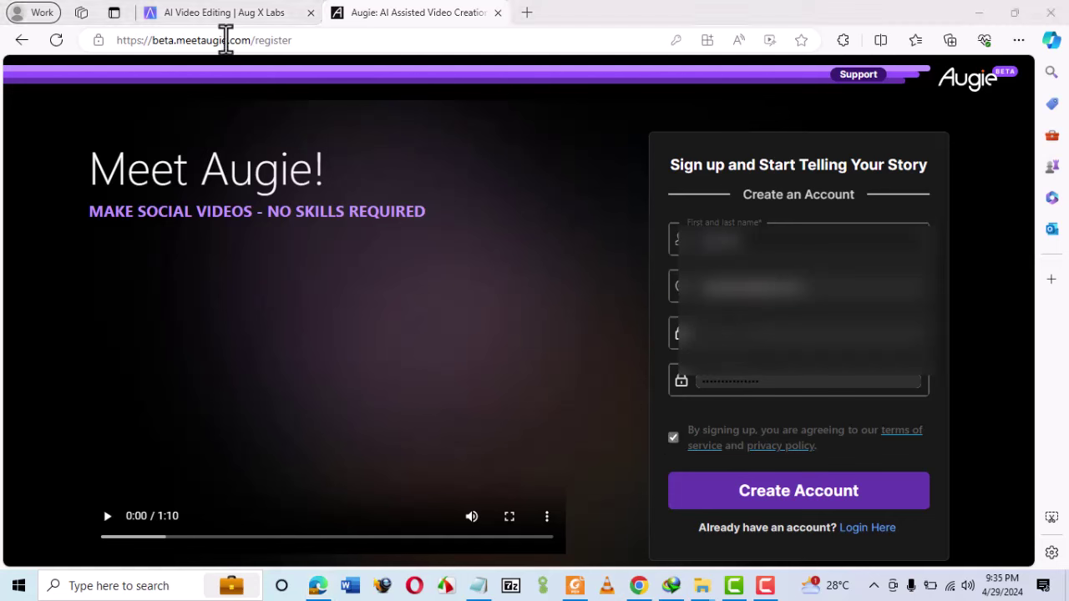
left_click(777, 493)
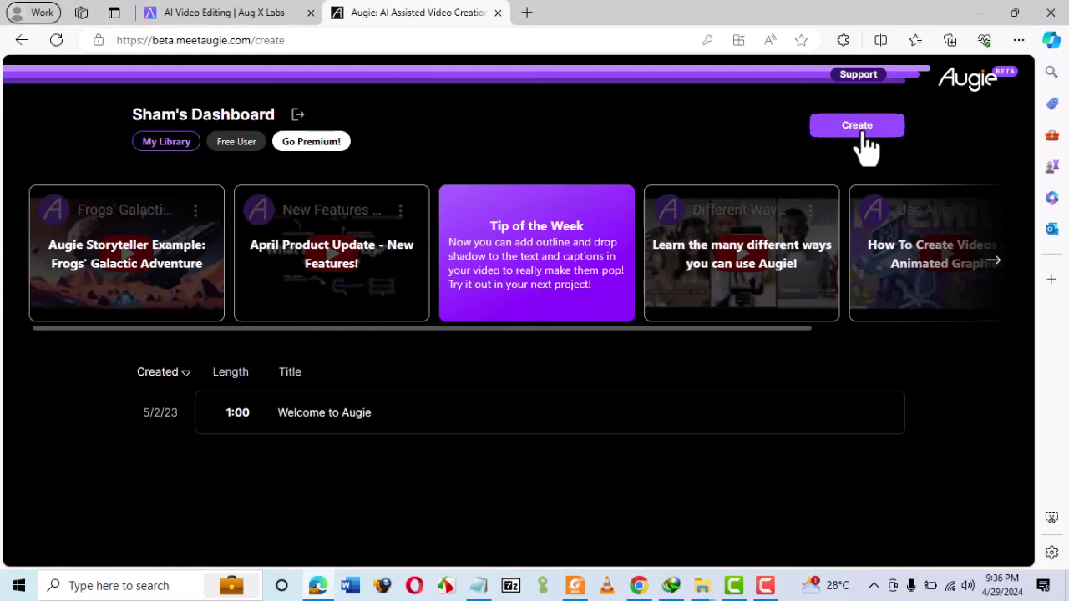
- Start a script-based Augie video, then paste and save the CV versus resume script
left_click(860, 127)
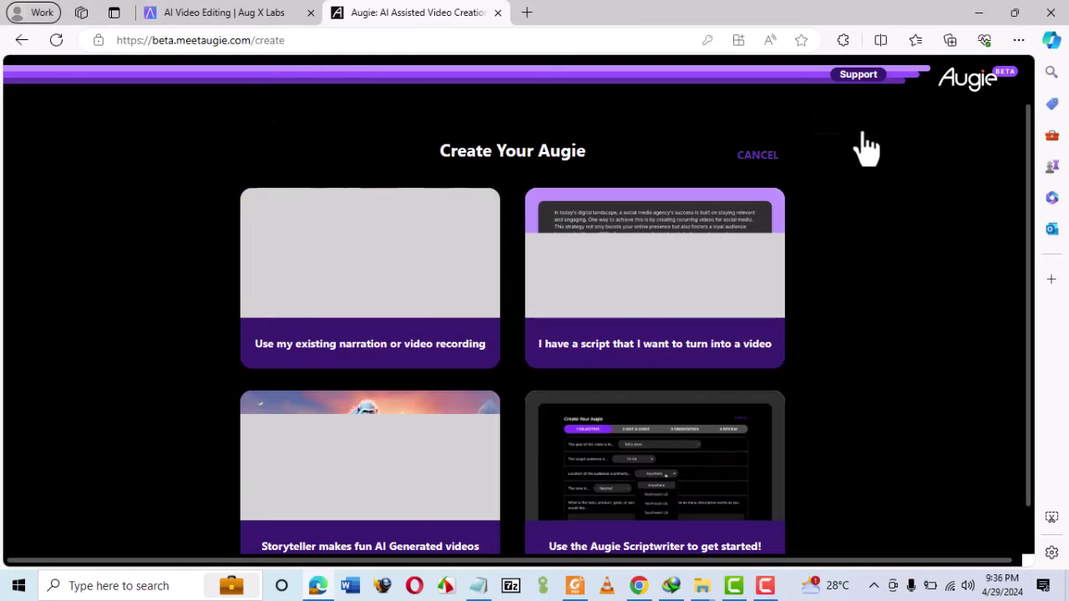
scroll(676, 341, "down", 1)
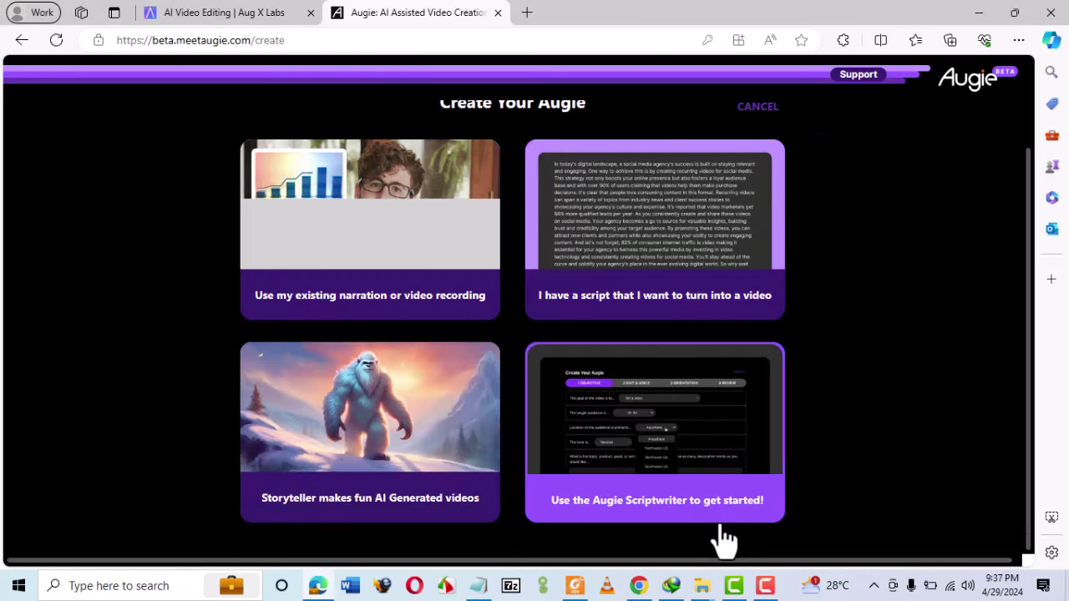
right_click(765, 585)
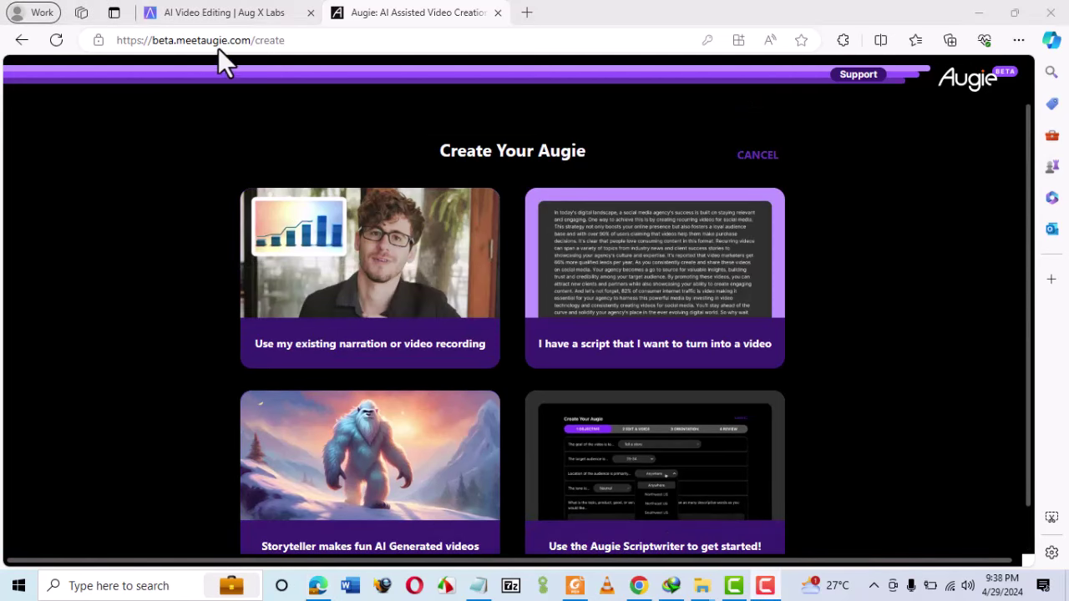
left_click(662, 288)
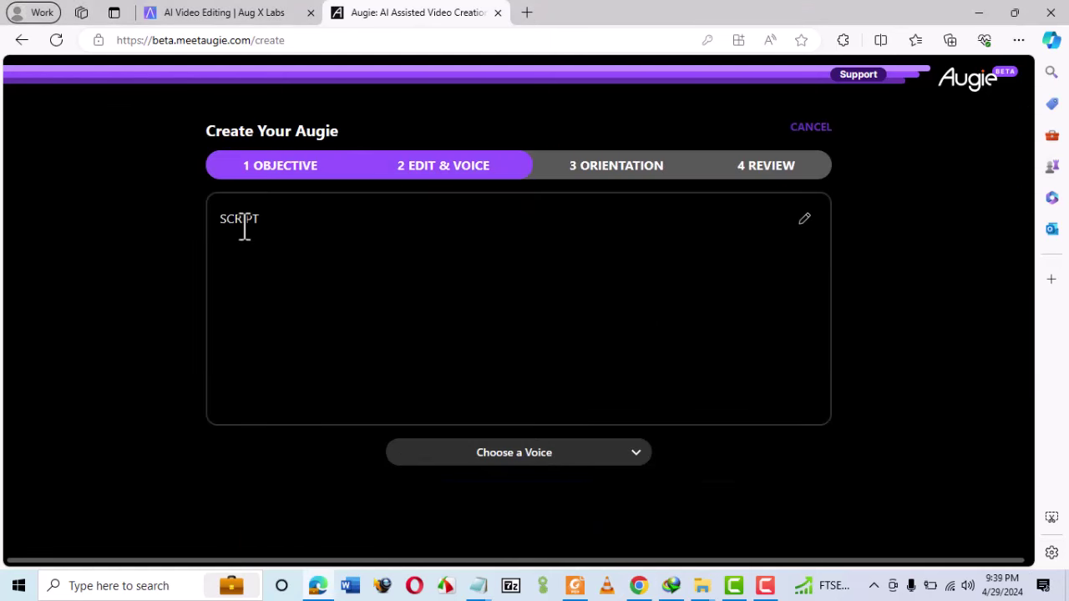
left_click(286, 267)
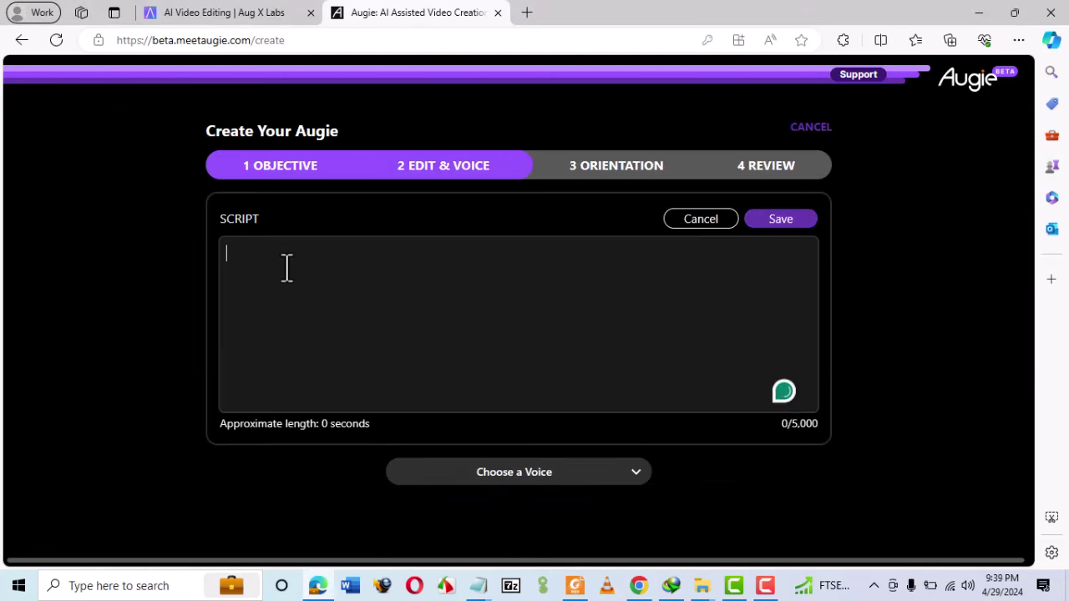
key("ctrl+v")
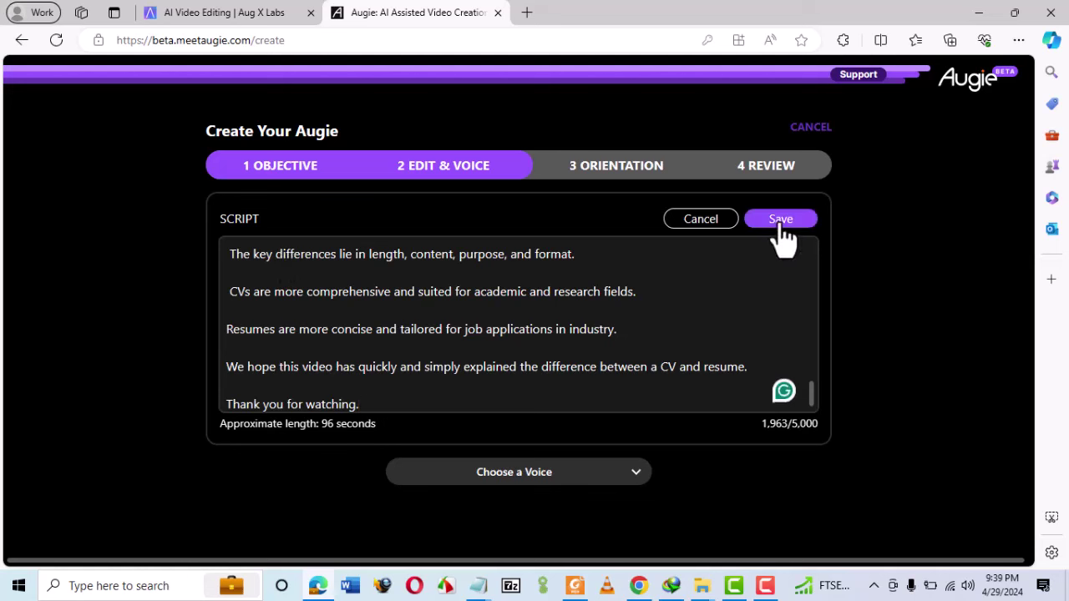
left_click(781, 219)
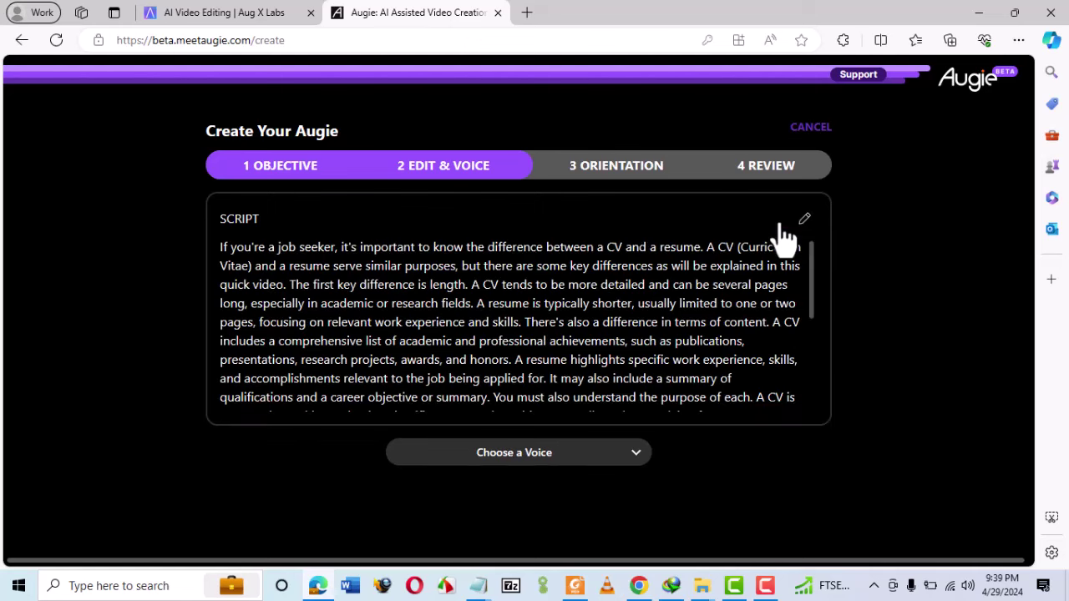
scroll(650, 325, "down", 2)
- Sample the Aaron and Abigail voices, then pick Alex as the narrator
scroll(650, 326, "down", 5)
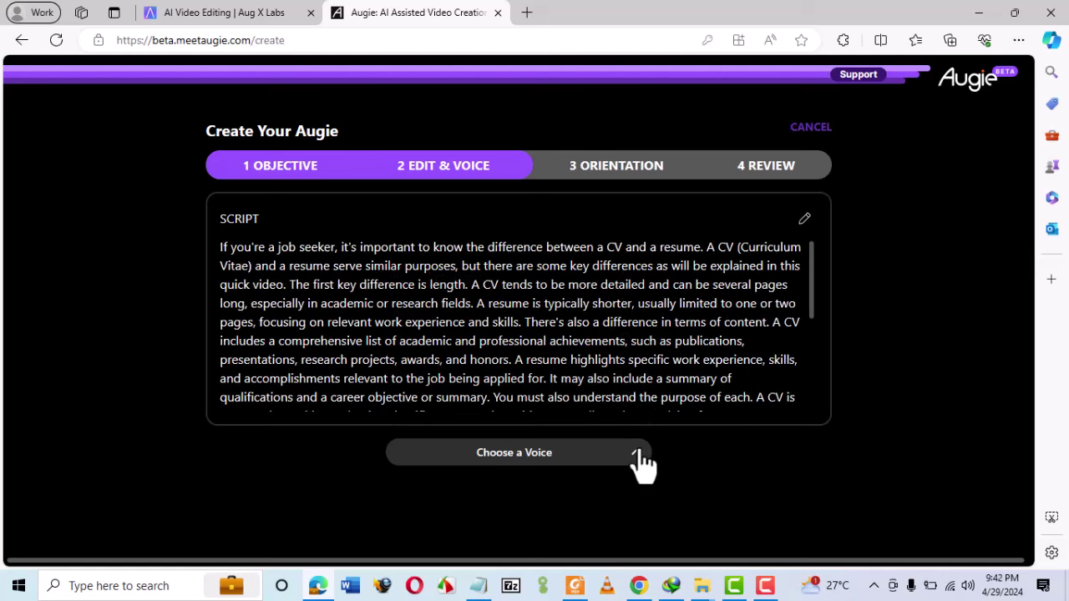
left_click(638, 455)
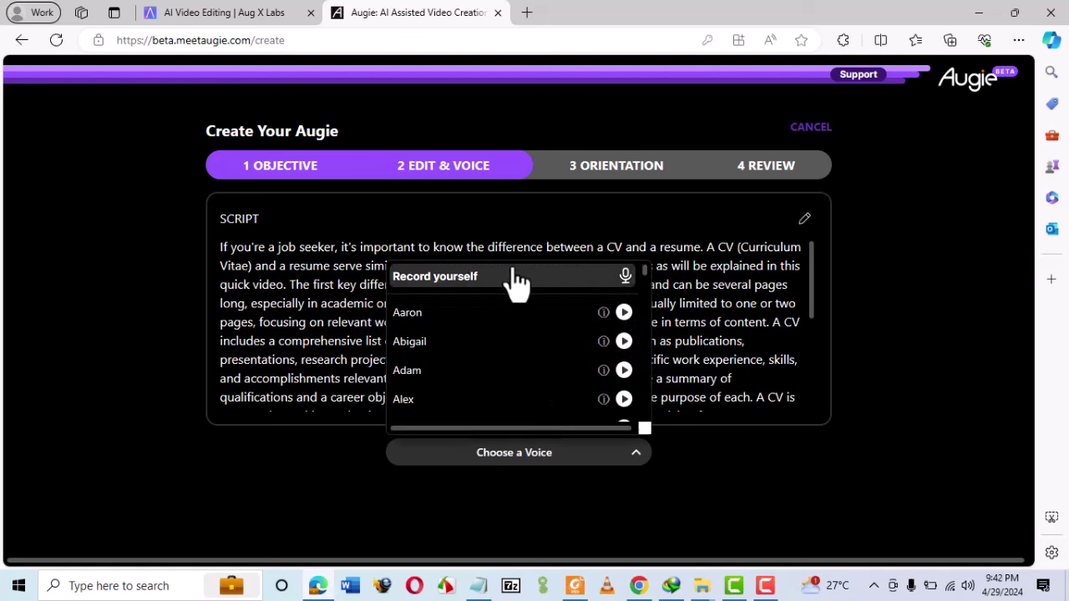
left_click(624, 312)
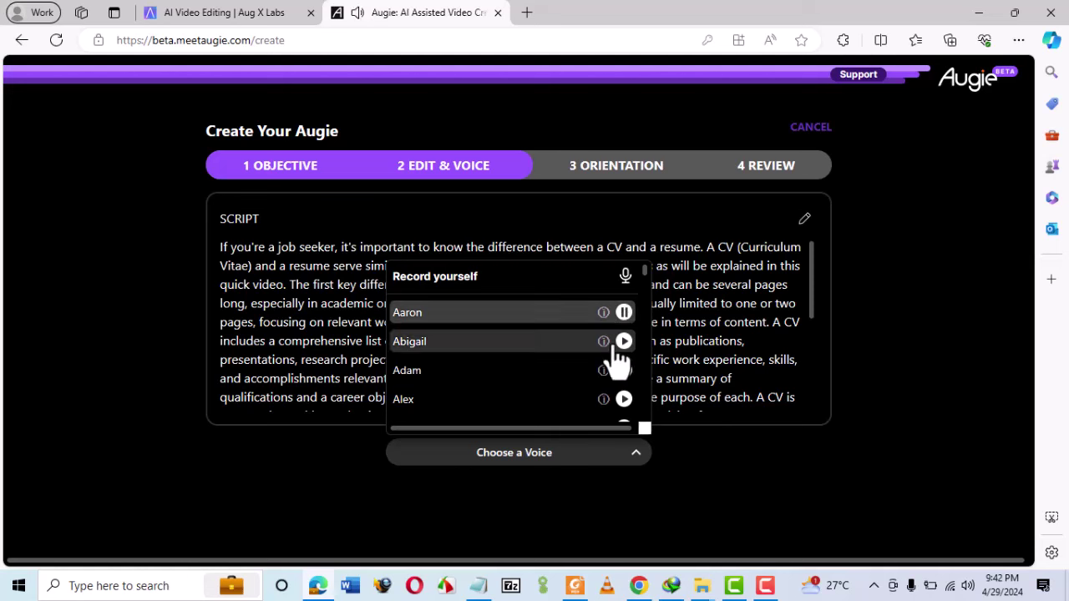
left_click(624, 341)
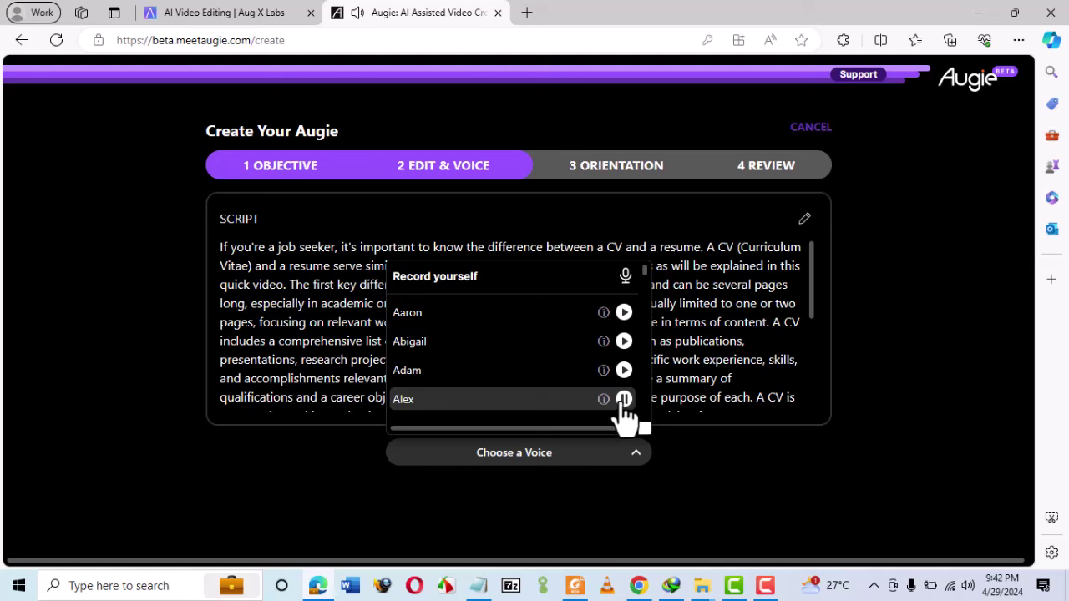
left_click(405, 400)
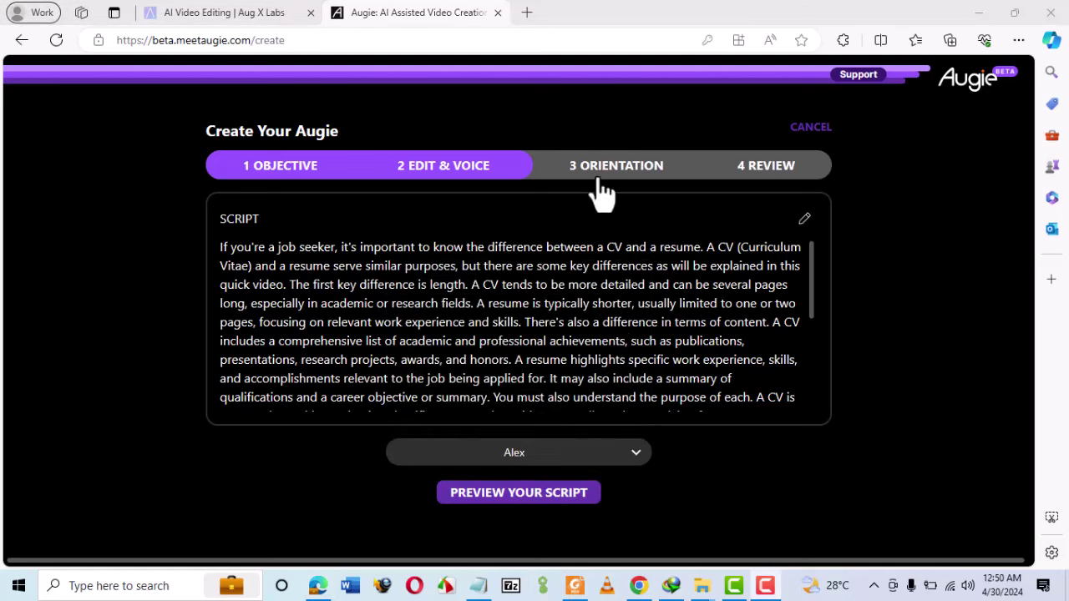
- Generate the 1:52 narrated preview in Alex's voice and play its first ten seconds
left_click(506, 500)
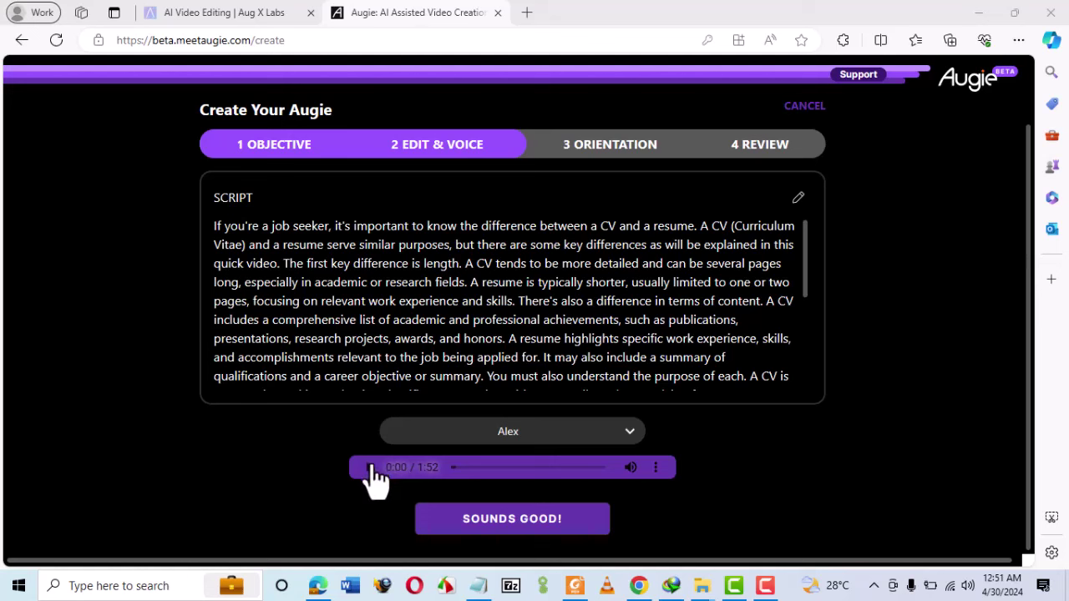
left_click(370, 467)
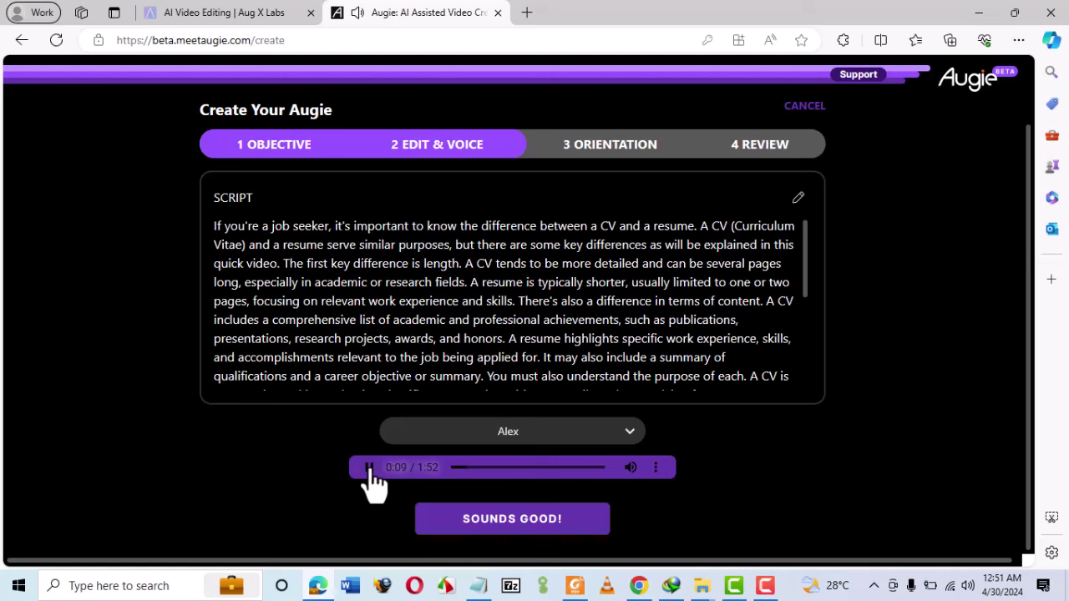
left_click(370, 469)
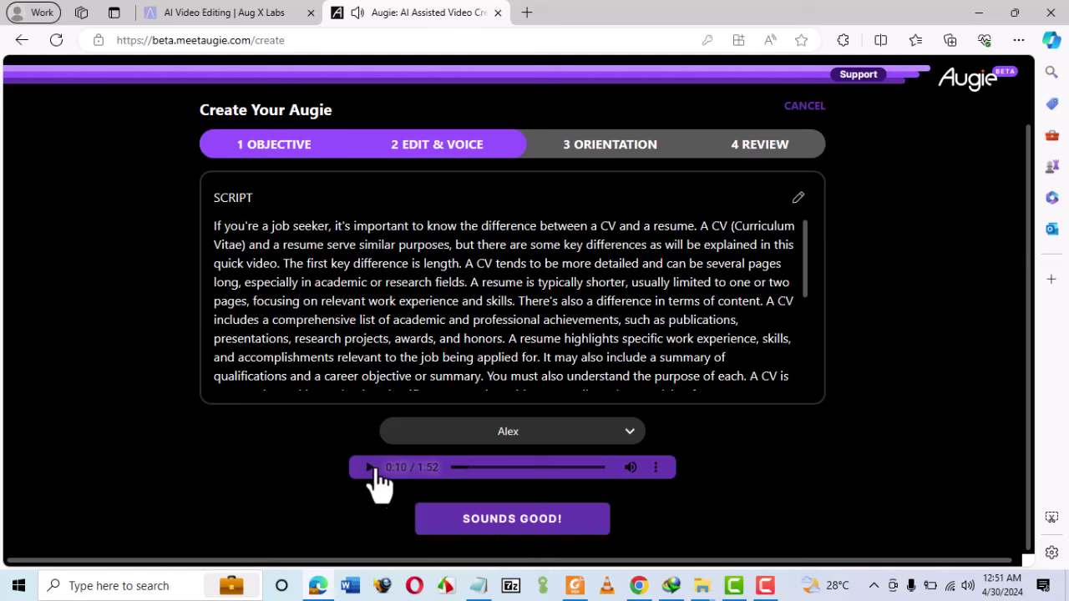
- Accept the narration and keep the default video orientation
left_click(507, 524)
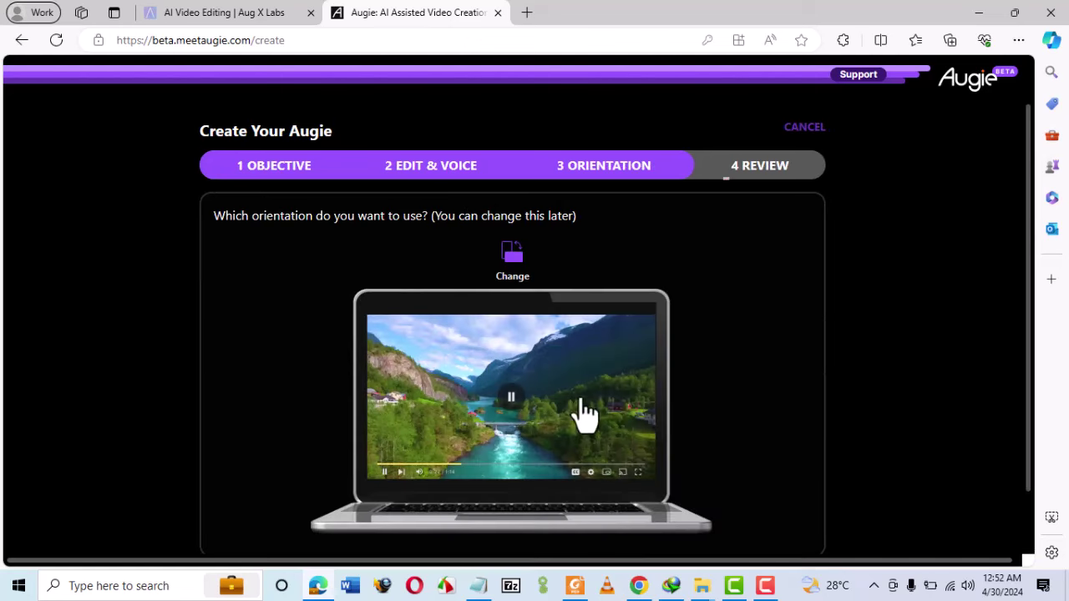
scroll(664, 332, "down", 1)
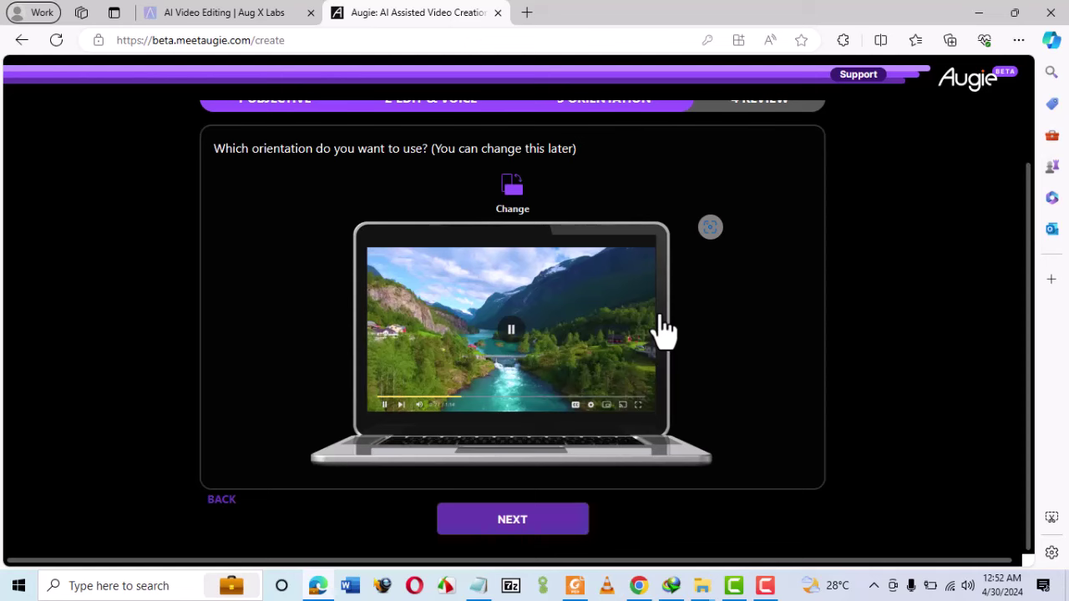
left_click(498, 534)
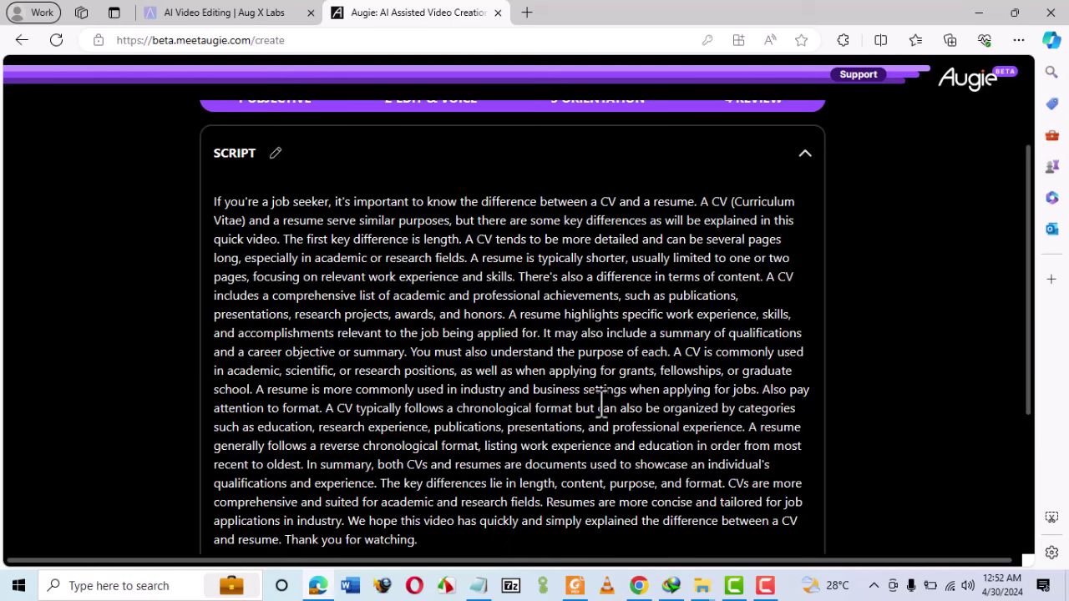
- Confirm the audio was heard and create the 'Differences Between CV and Resume' video
scroll(601, 407, "down", 2)
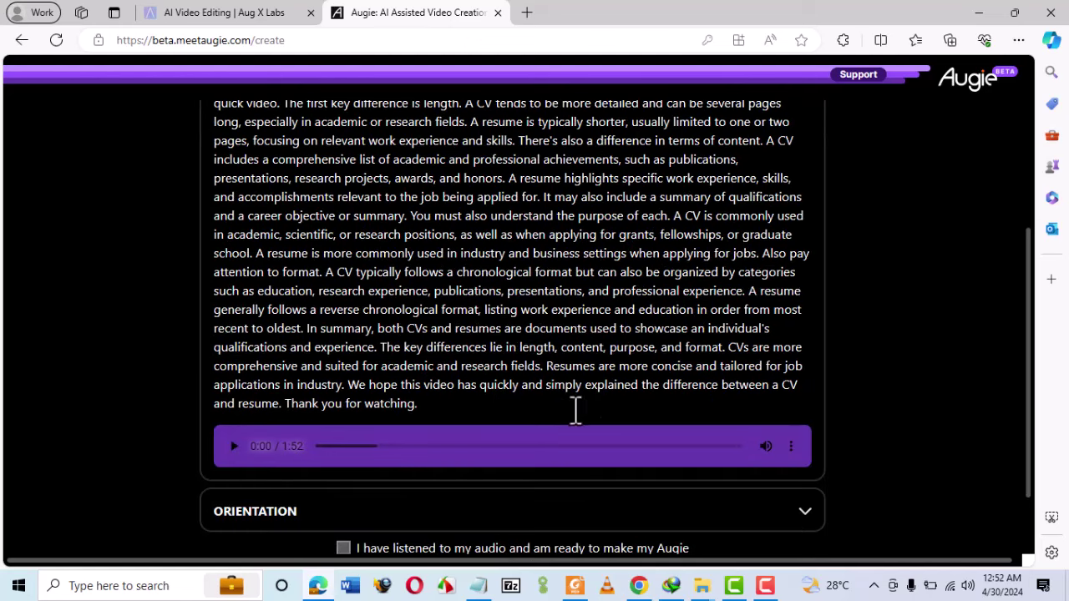
scroll(549, 415, "down", 1)
left_click(343, 463)
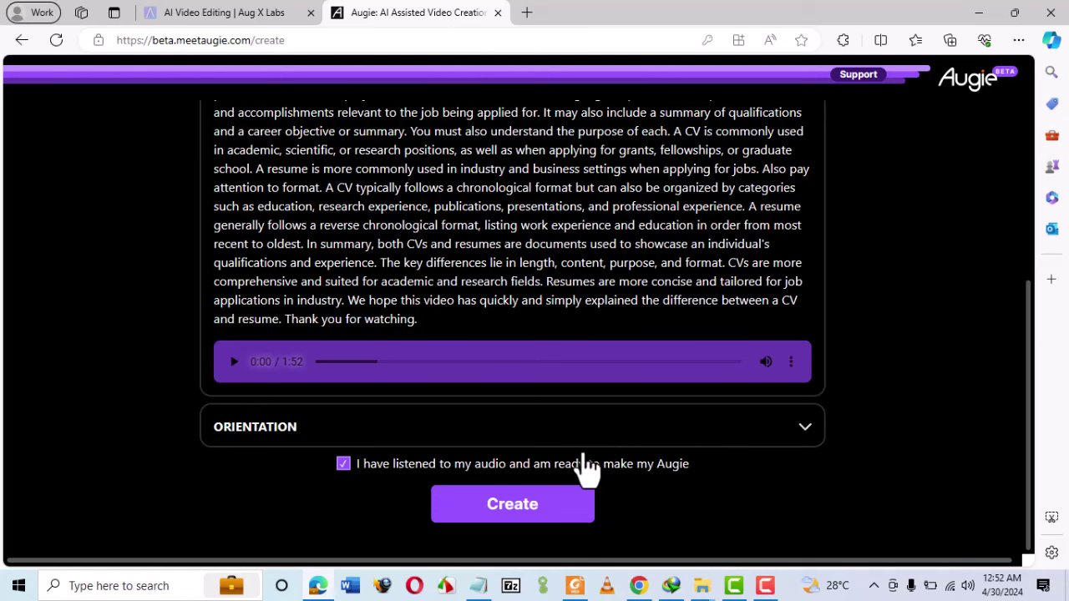
left_click(526, 514)
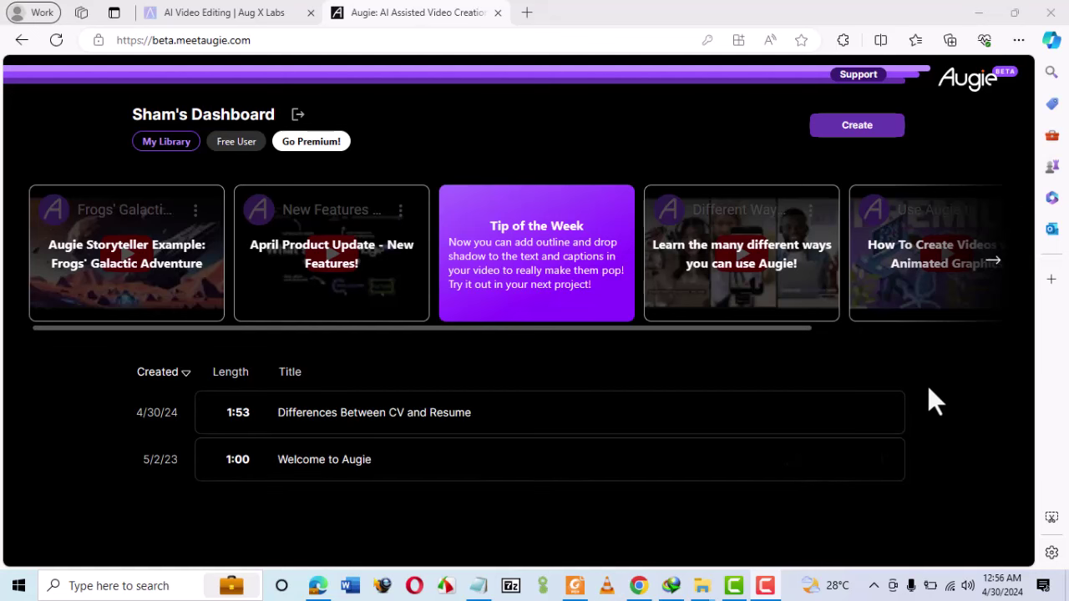
- Open the 'Differences Between CV and Resume' project and dismiss the Roughcut Report
left_click(313, 430)
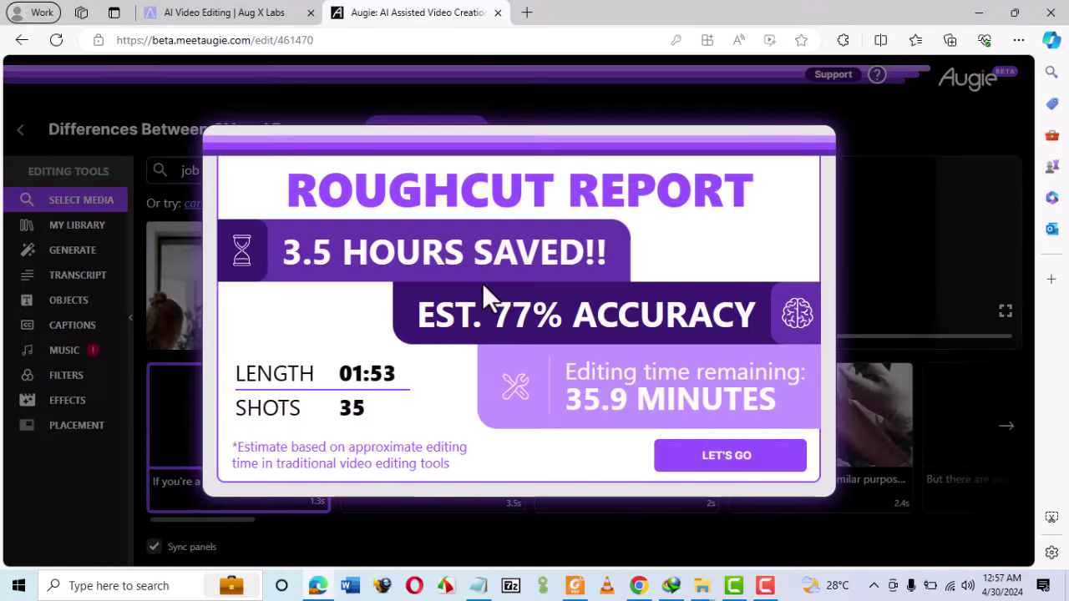
left_click(726, 467)
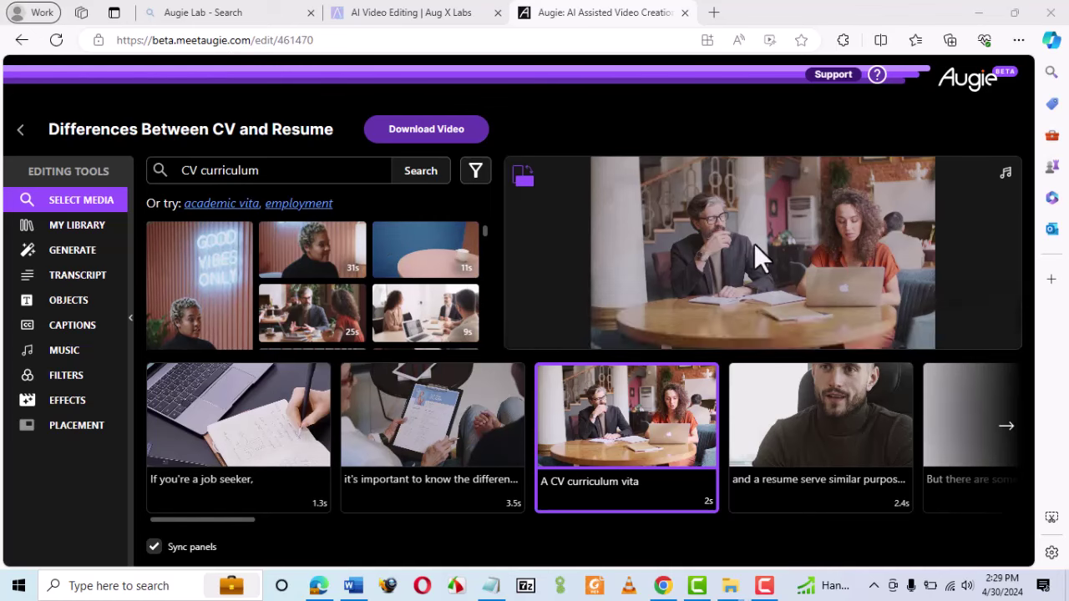
- Review the opening job-seeker, difference and CV curriculum vitae scenes in the preview
left_click(261, 422)
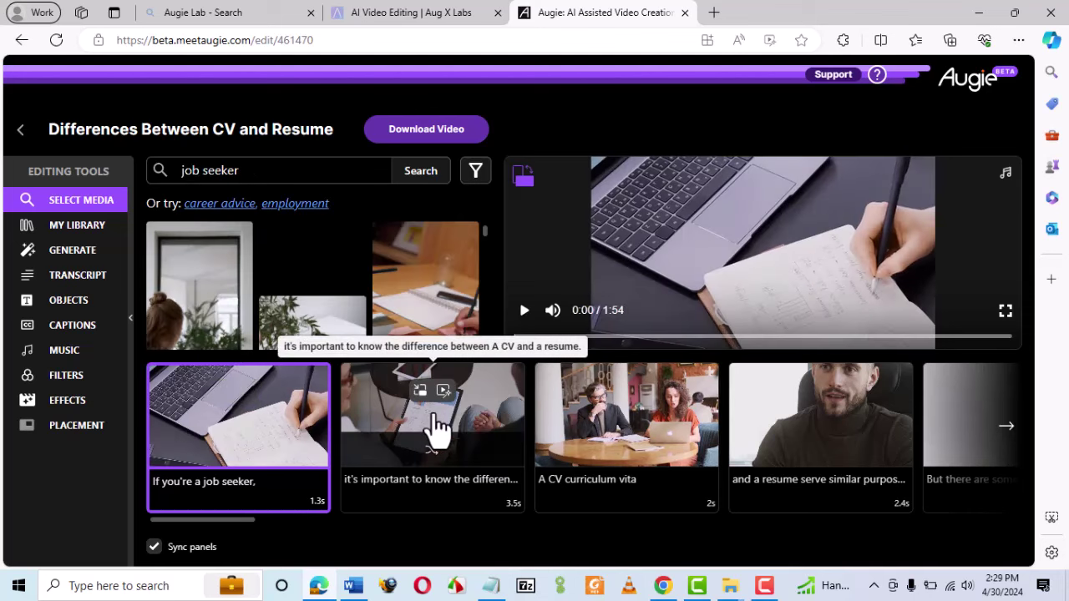
left_click(433, 412)
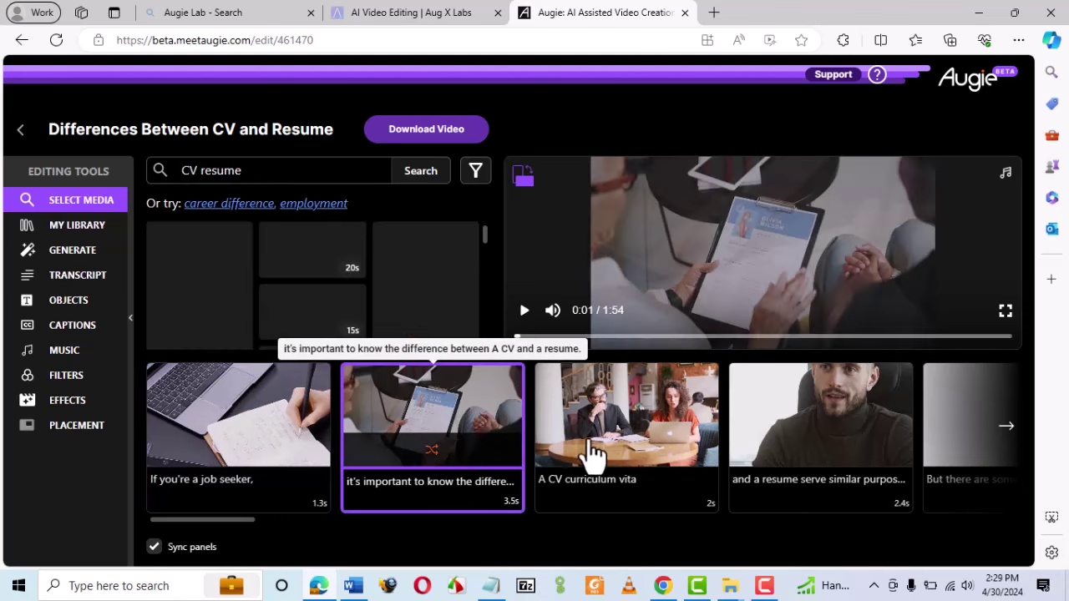
left_click(632, 422)
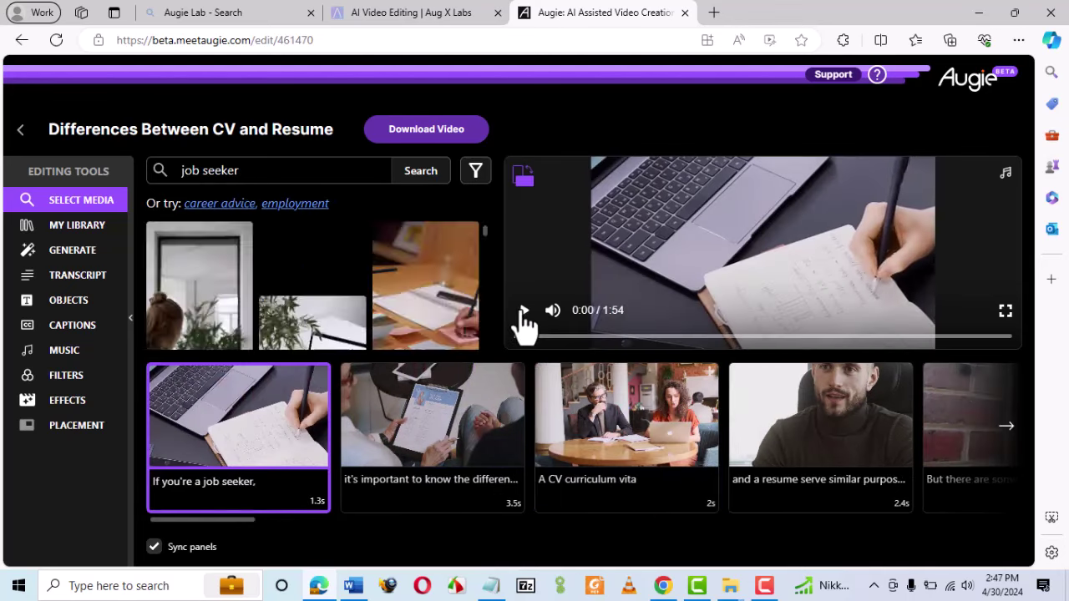
left_click(523, 312)
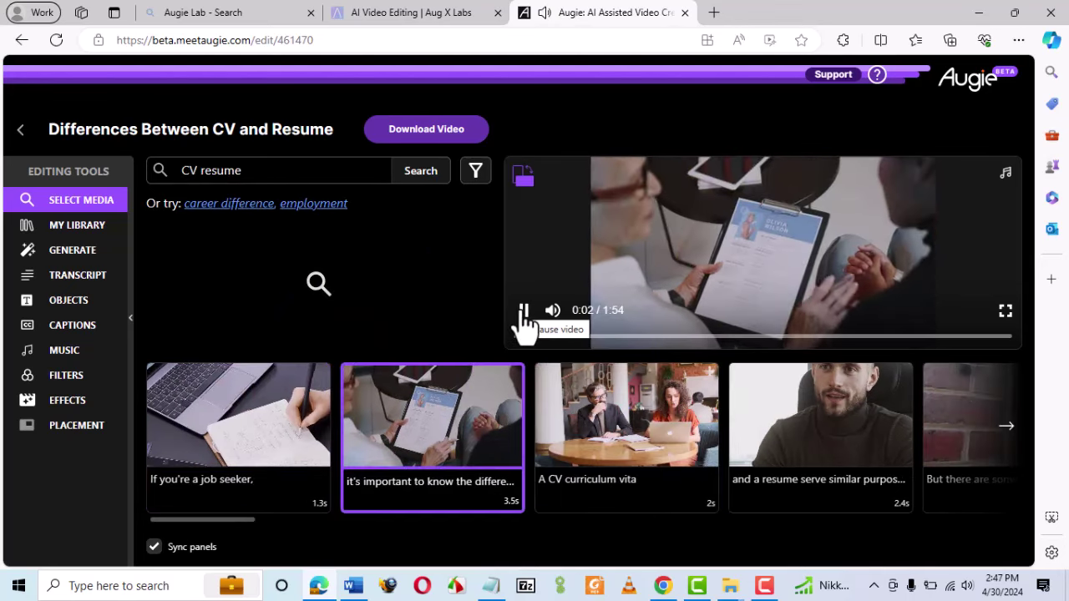
left_click(524, 312)
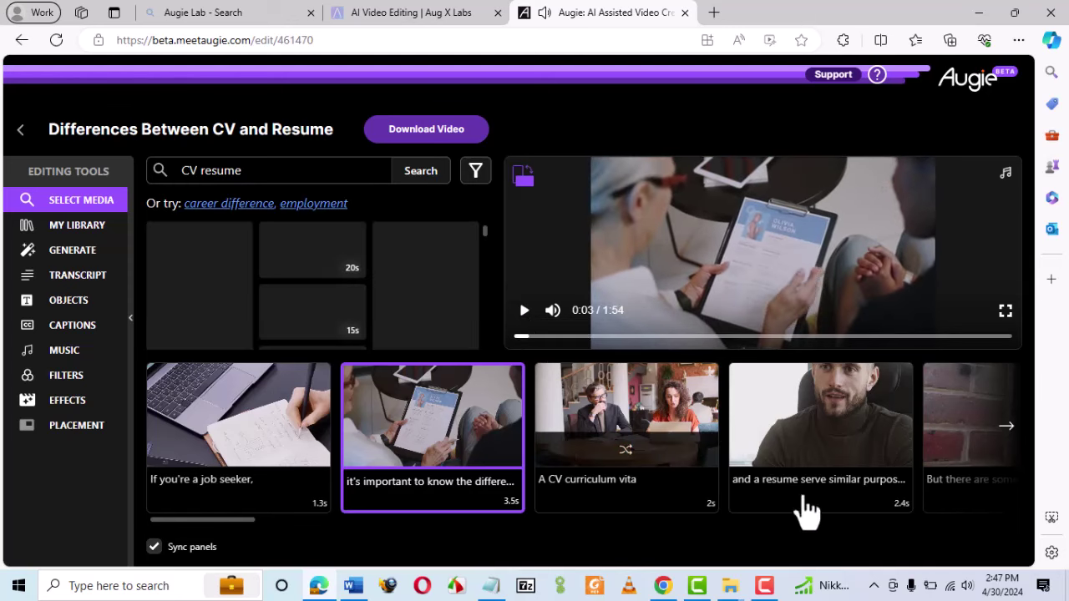
left_click(561, 413)
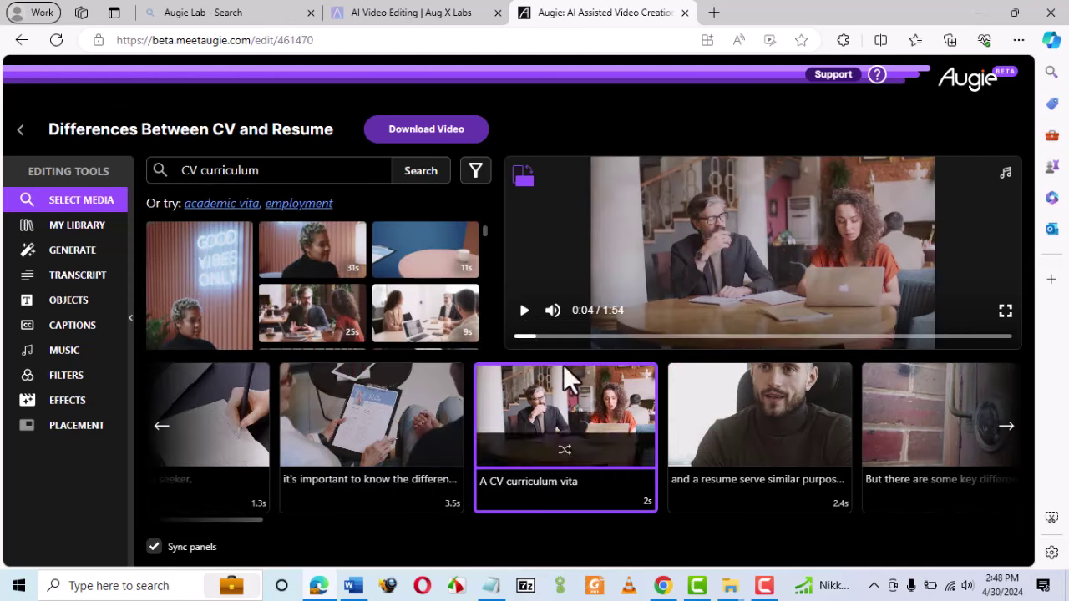
left_click(524, 313)
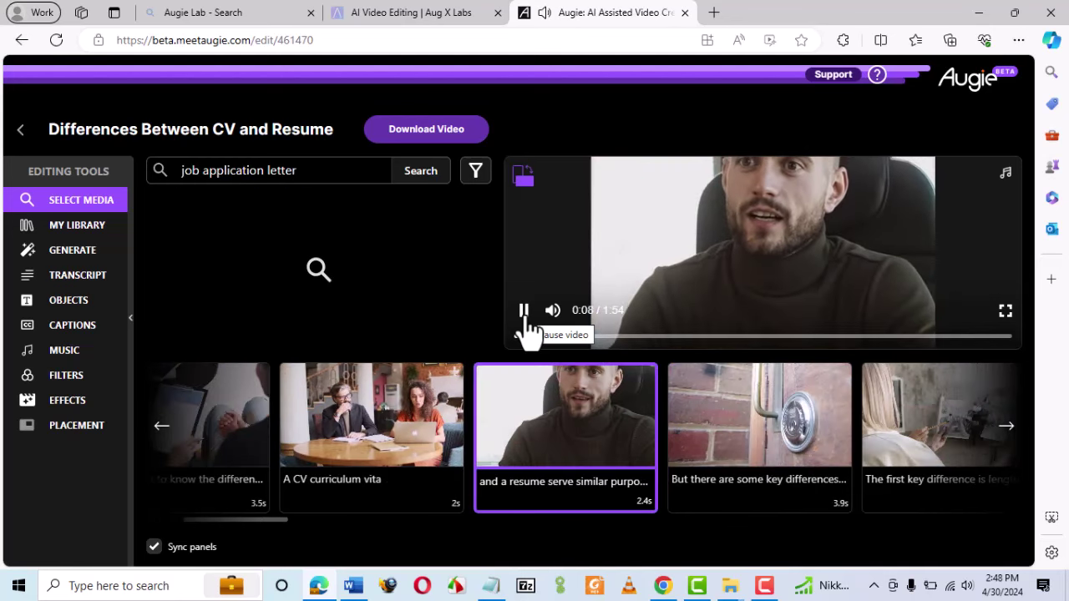
left_click(523, 316)
- Replace the 'key differences' shot with the car ignition-key clip and preview it
left_click(707, 460)
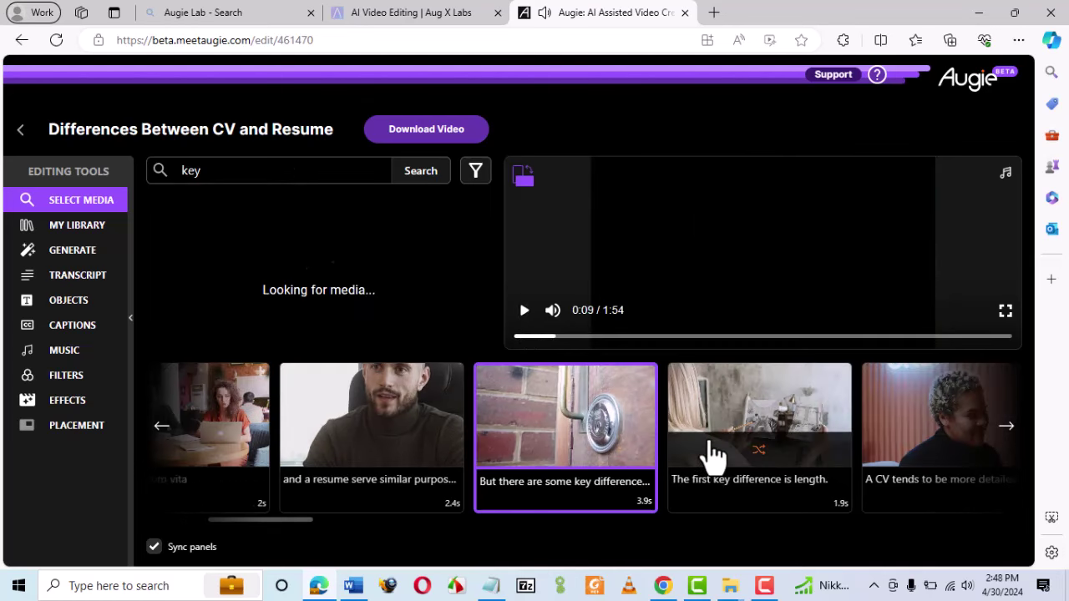
left_click(525, 312)
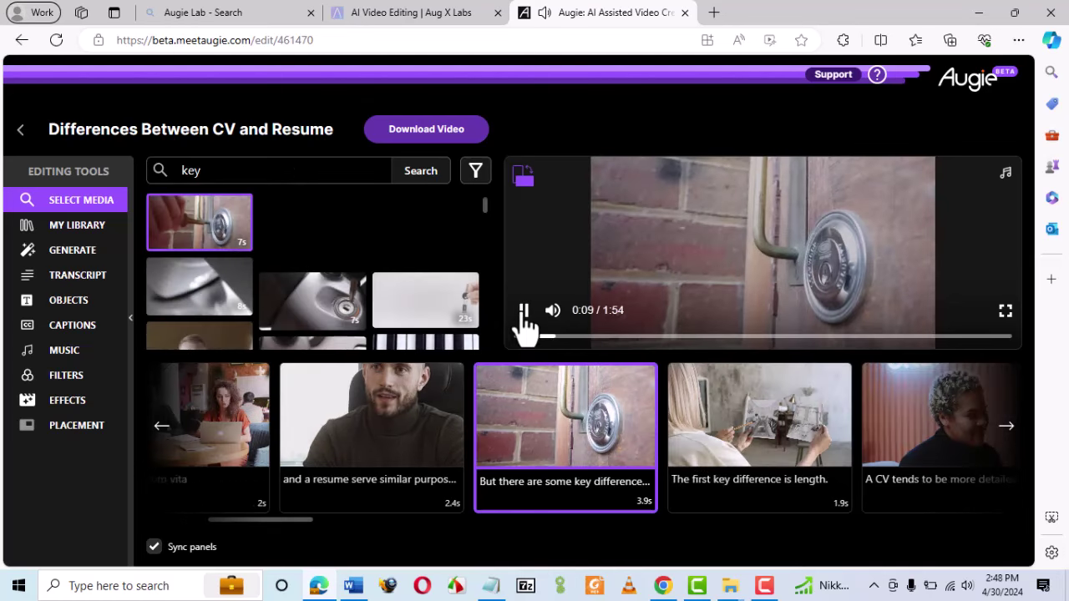
left_click(525, 313)
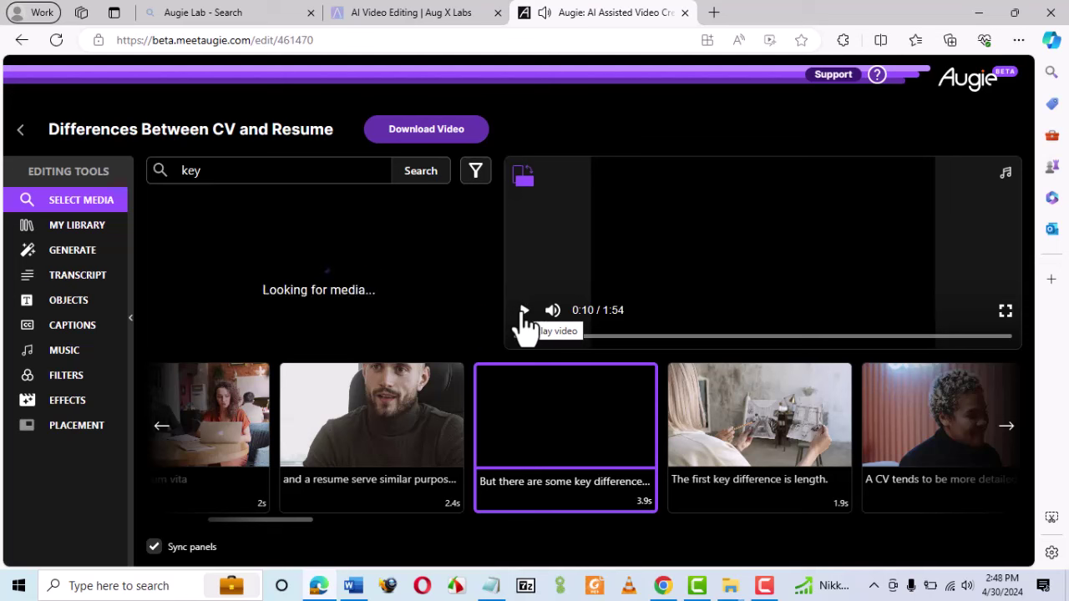
left_click(524, 313)
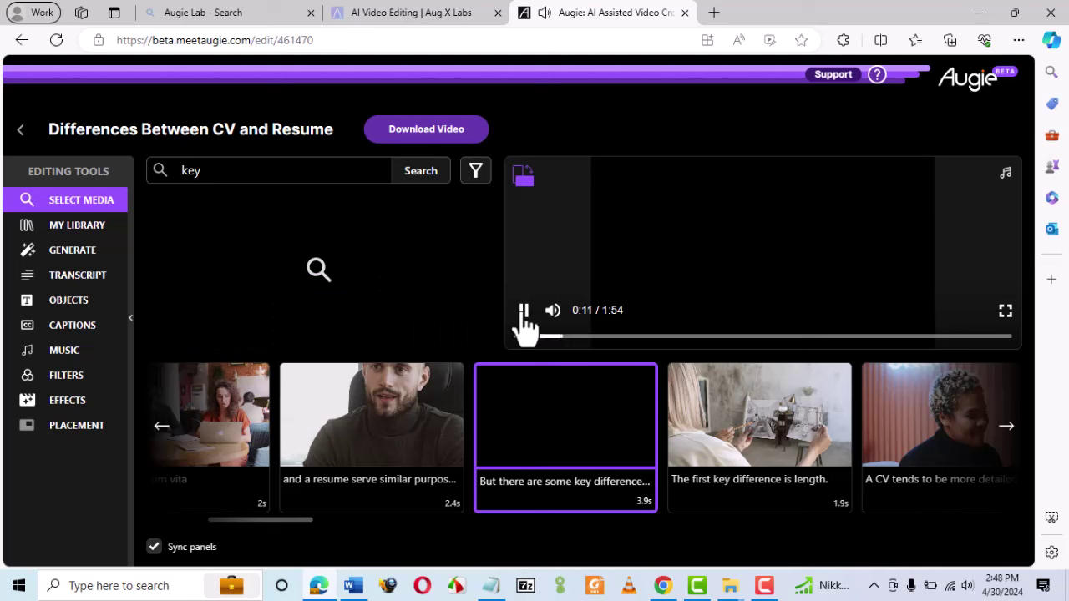
left_click(601, 499)
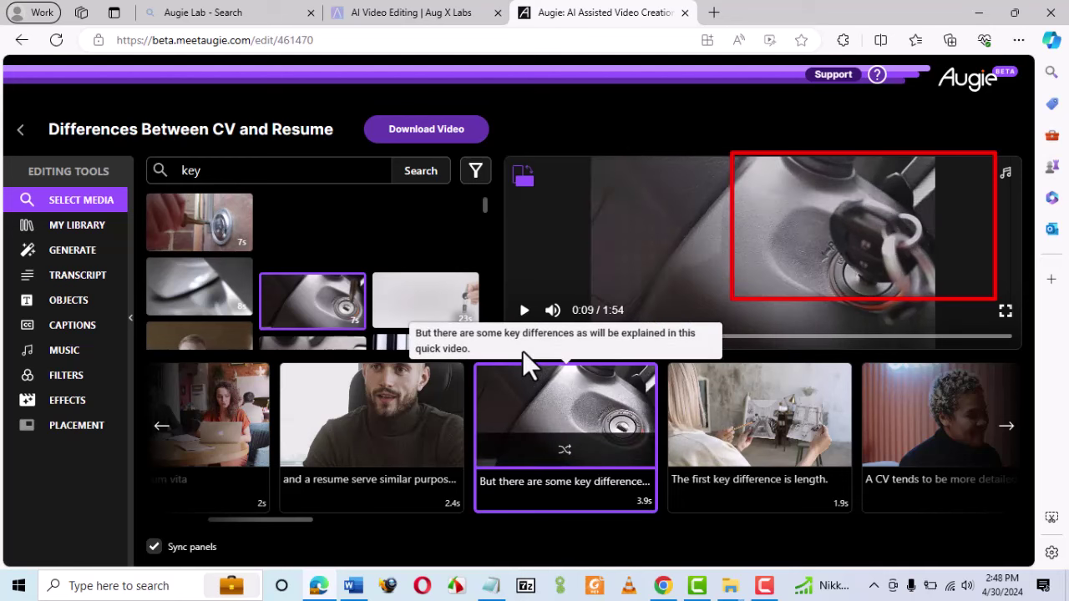
left_click(523, 311)
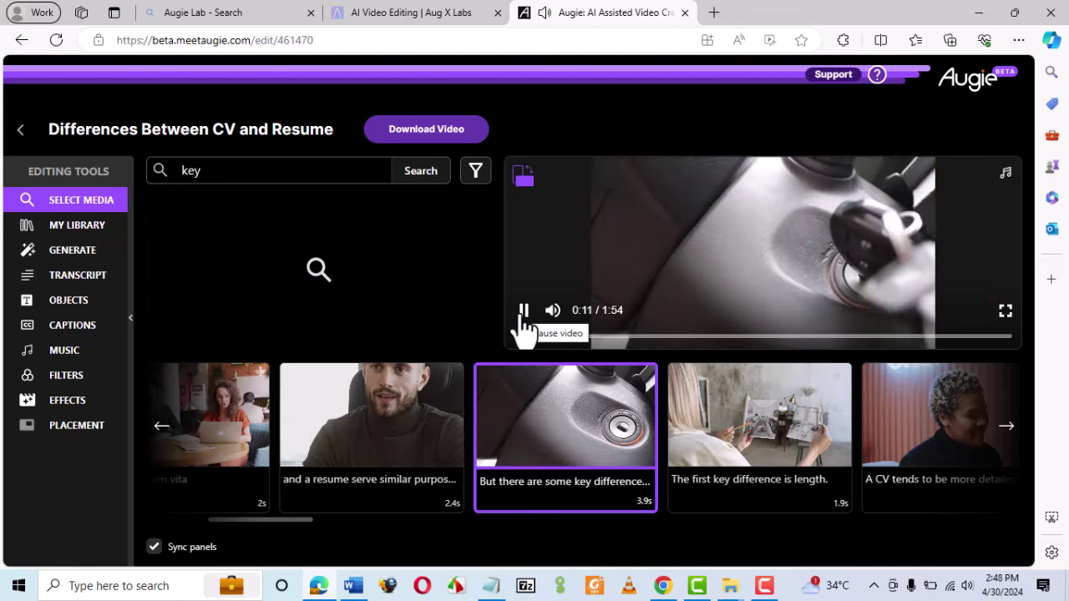
- Change the media search term from 'key' to 'difference'
left_click(523, 313)
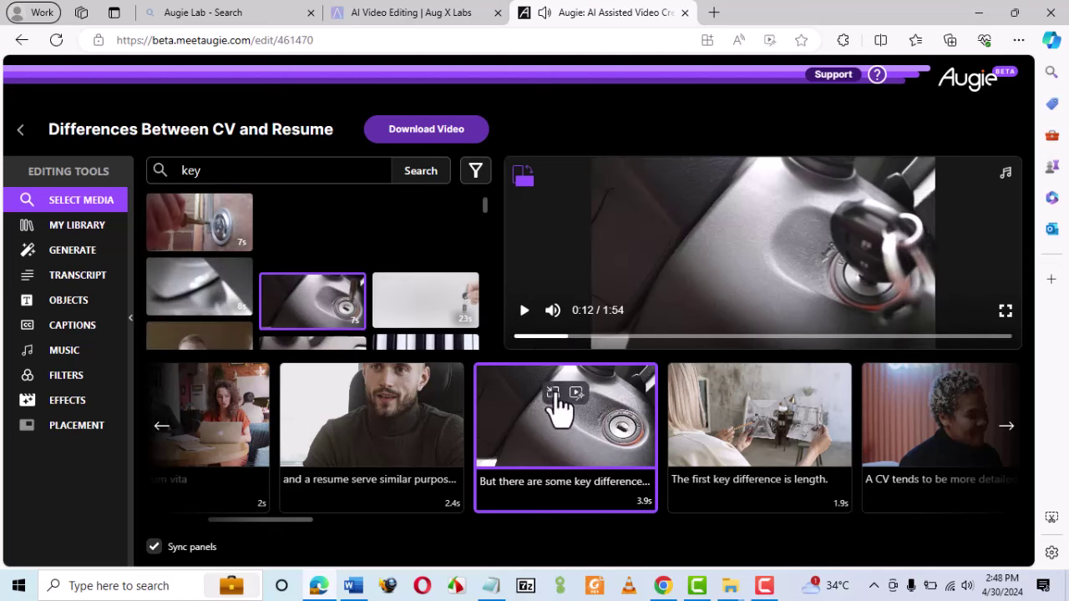
left_click(215, 173)
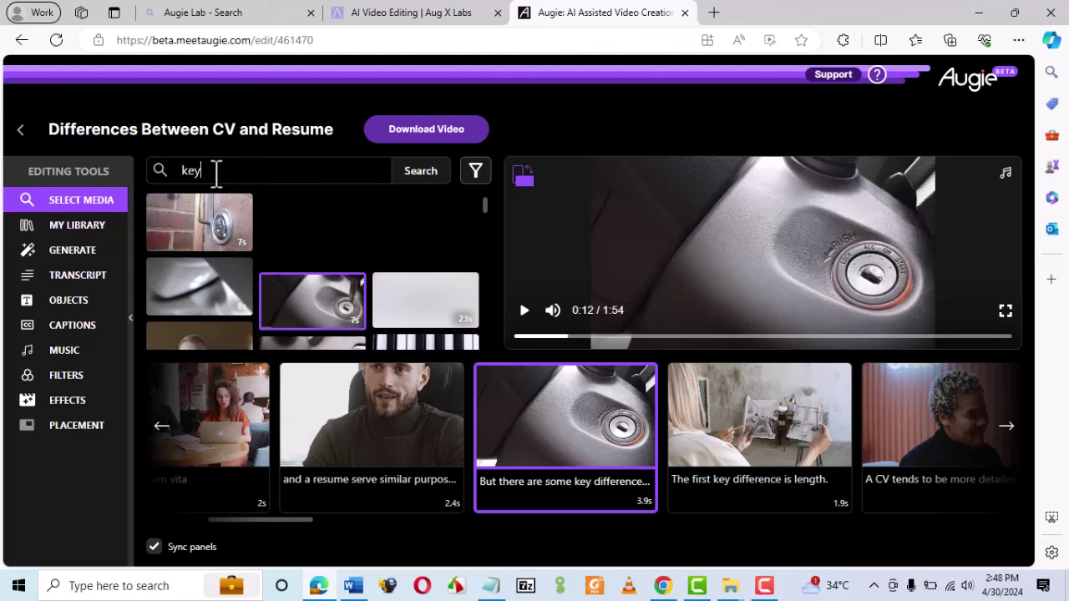
key("BackSpace")
key("BackSpace")
key("BackSpace")
type("differences")
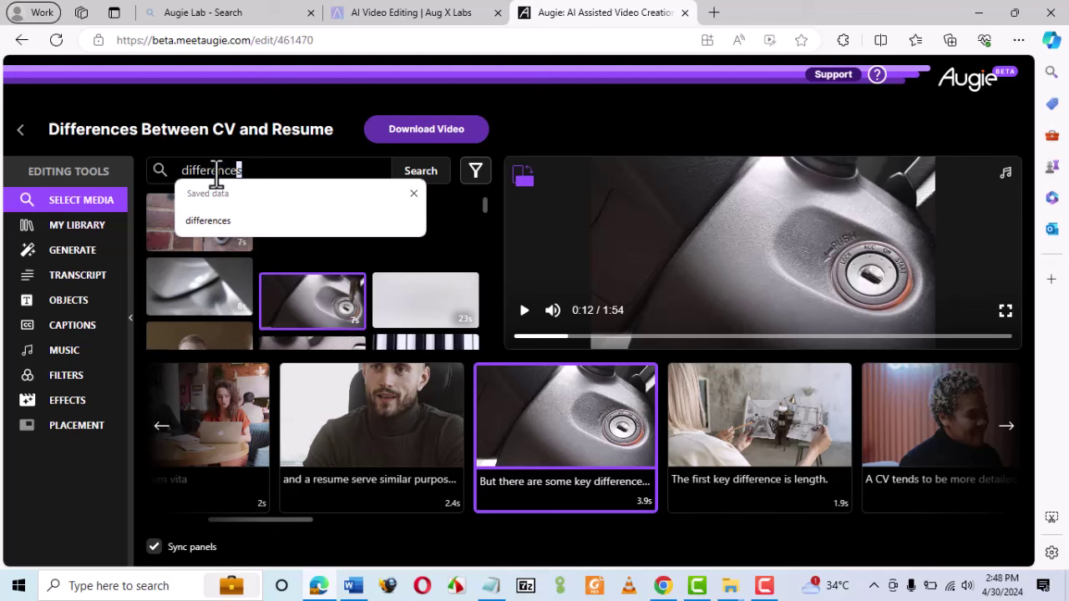
key("BackSpace")
key("Return")
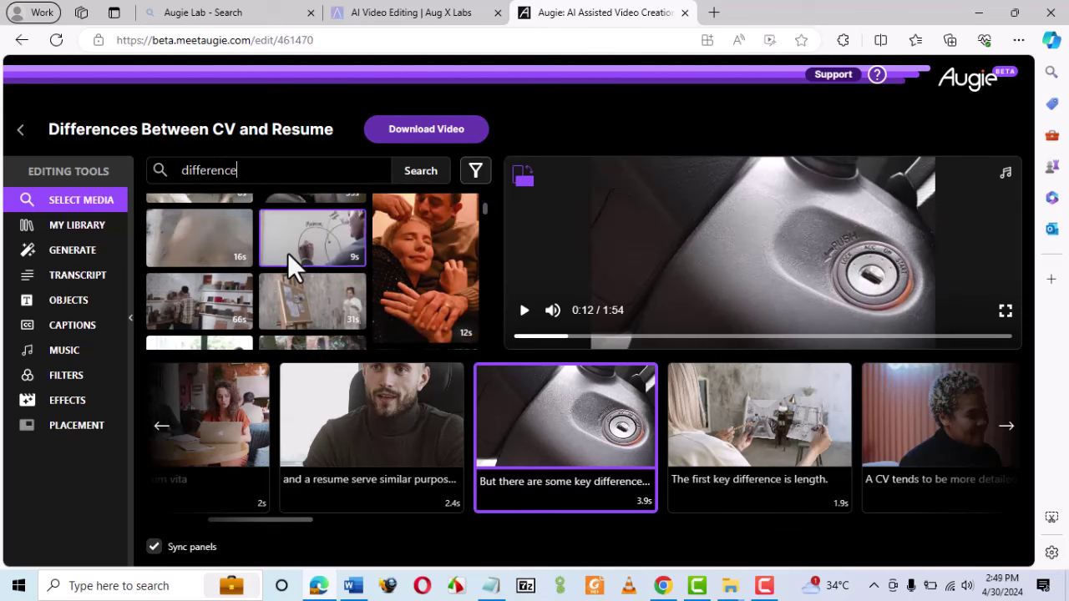
- Use the whiteboard Venn-diagram sketching clip for the shot and preview it
scroll(287, 255, "down", 2)
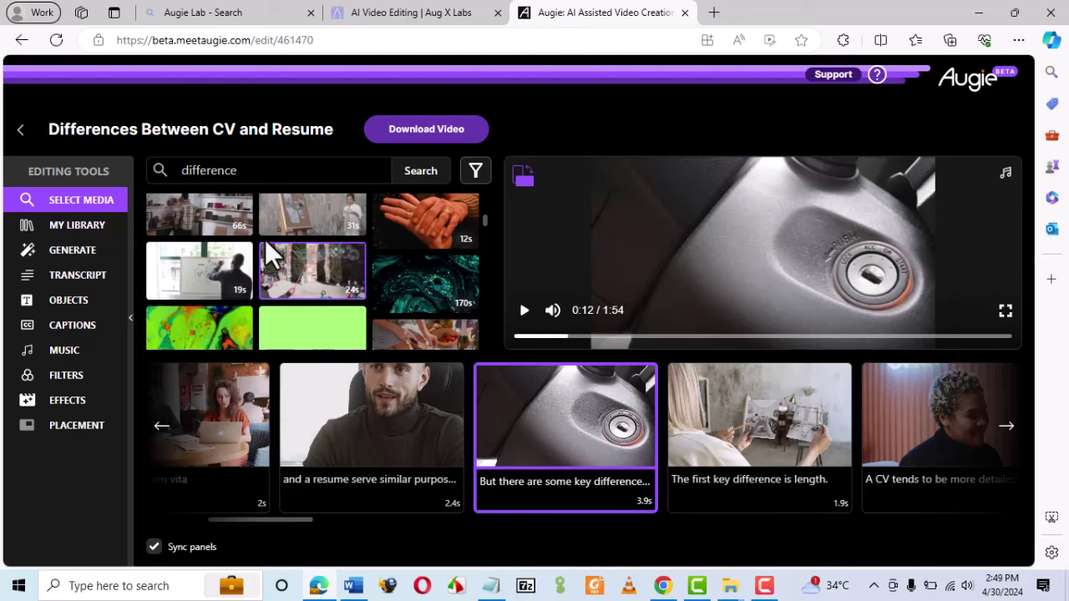
left_click(201, 280)
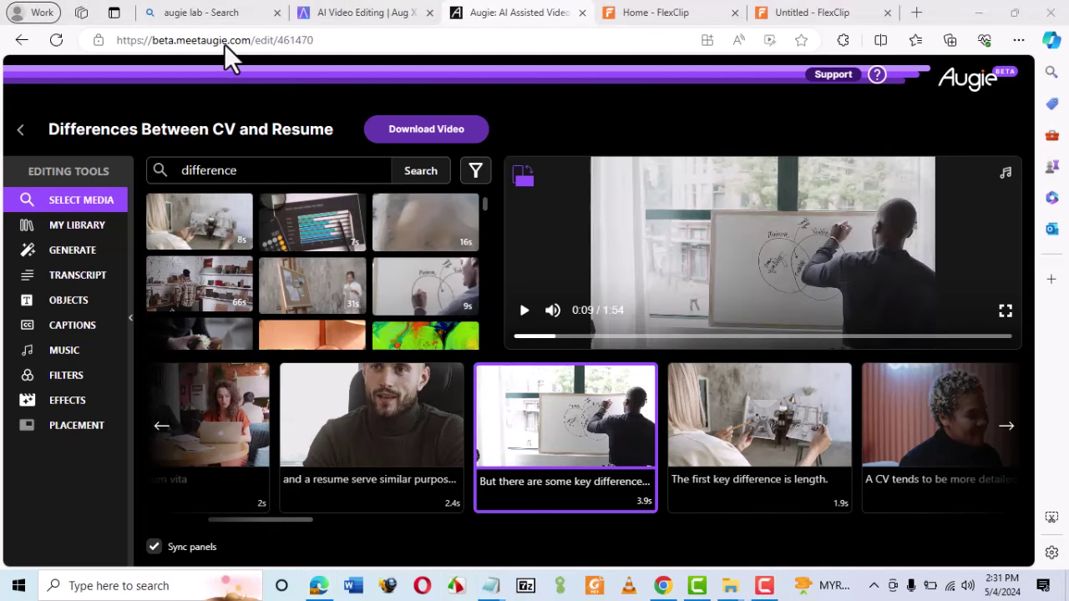
left_click(524, 315)
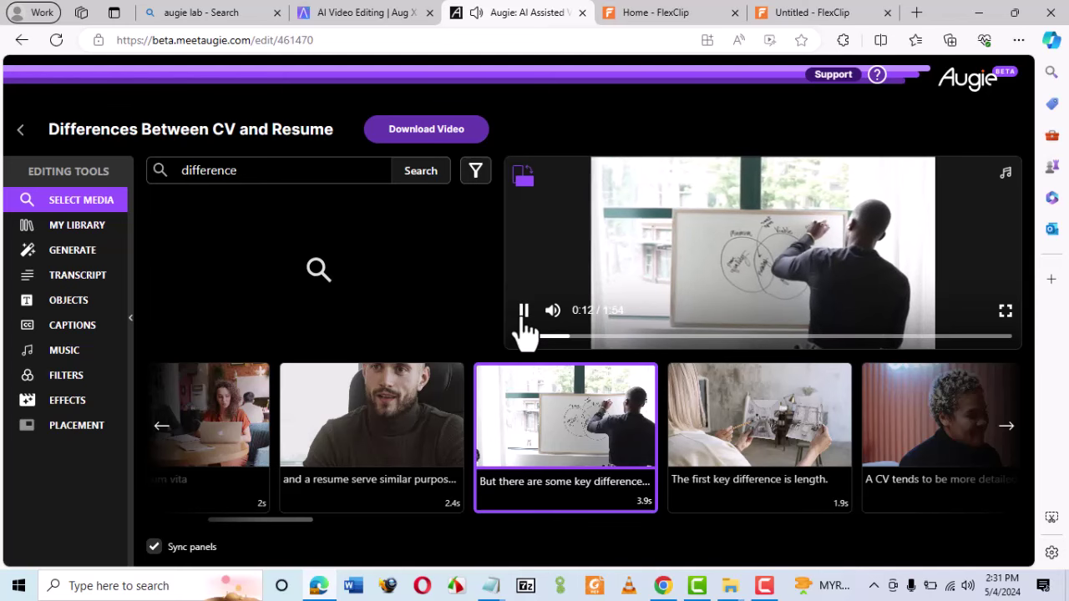
left_click(524, 316)
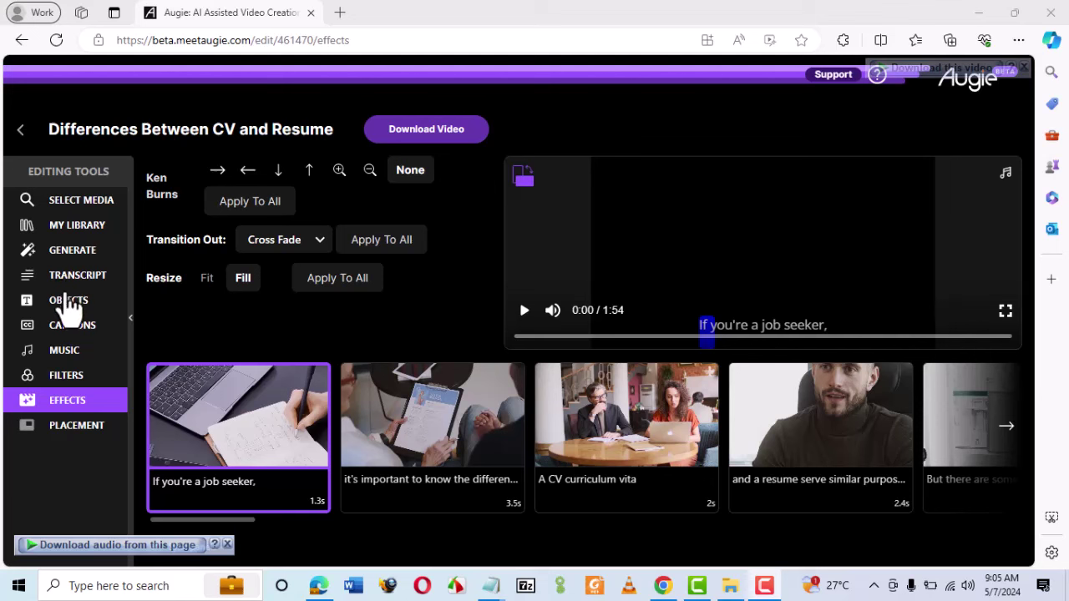
- Browse the Captions, Music and Filters panels, ending on Effects with Cross Fade transitions
left_click(73, 334)
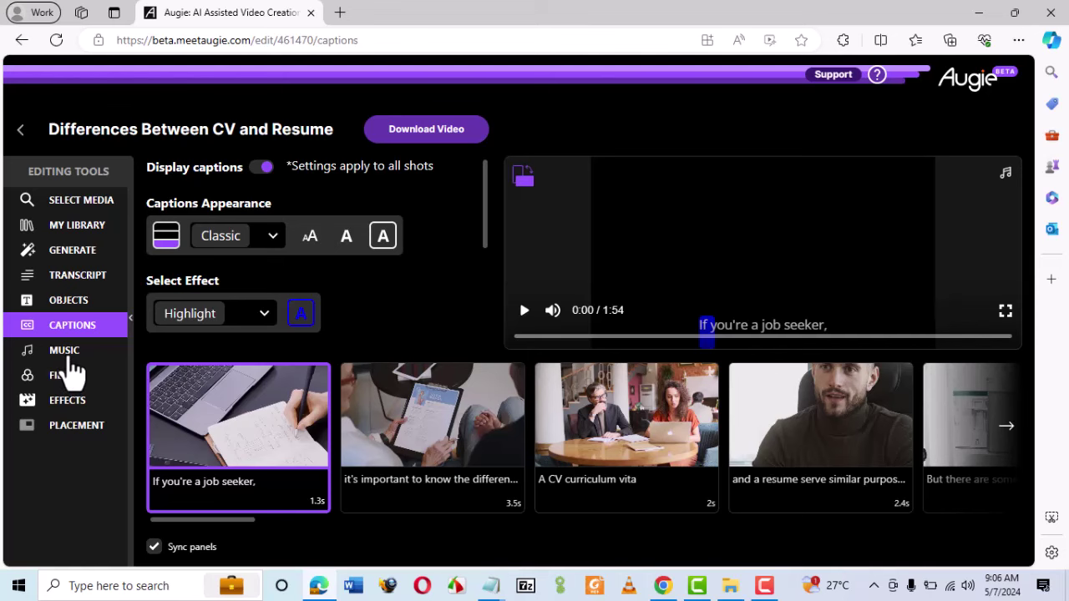
left_click(72, 354)
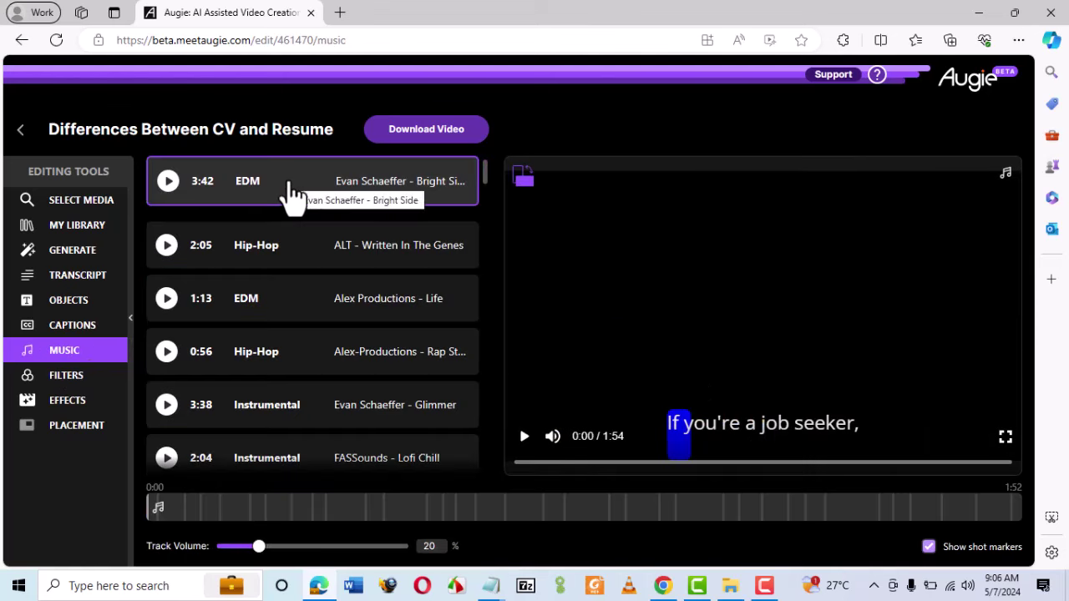
left_click(82, 377)
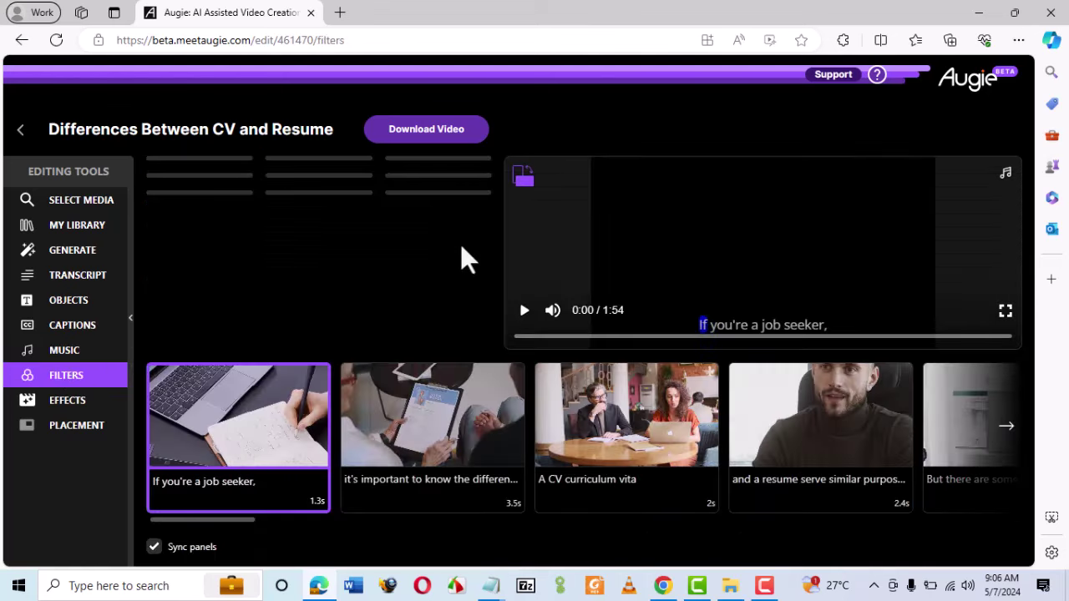
mouse_move(432, 416)
left_click(65, 404)
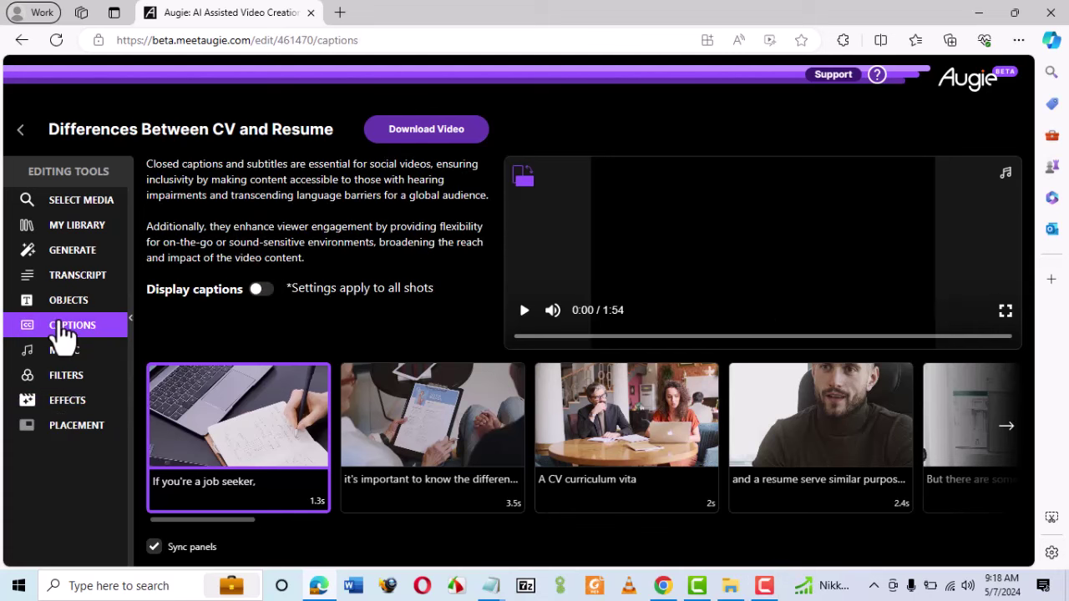
- Turn captions on for all shots, keeping Classic font and the Highlight effect
left_click(261, 289)
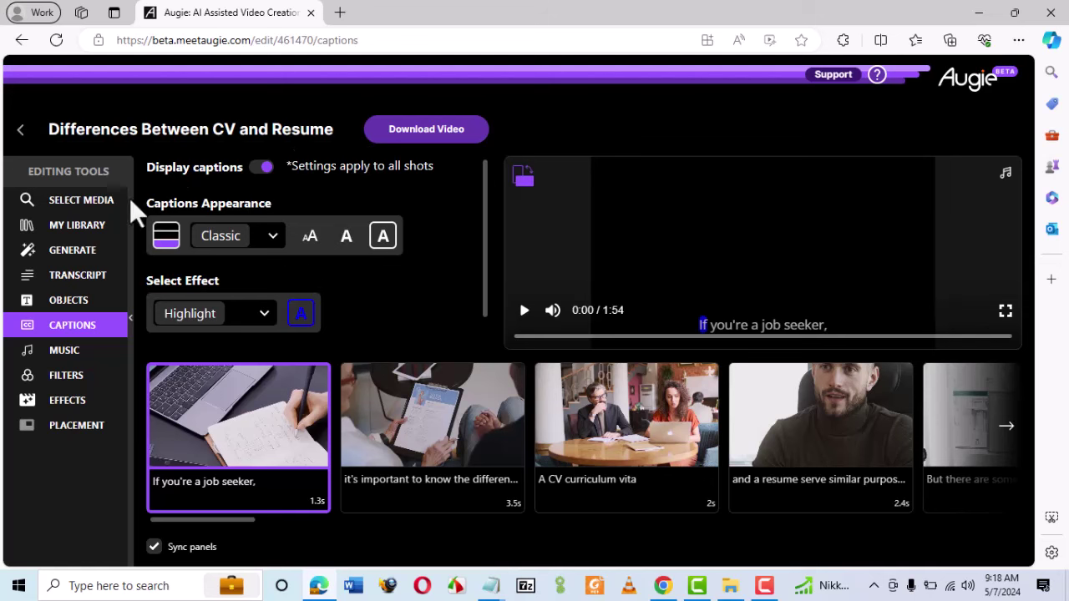
left_click(272, 238)
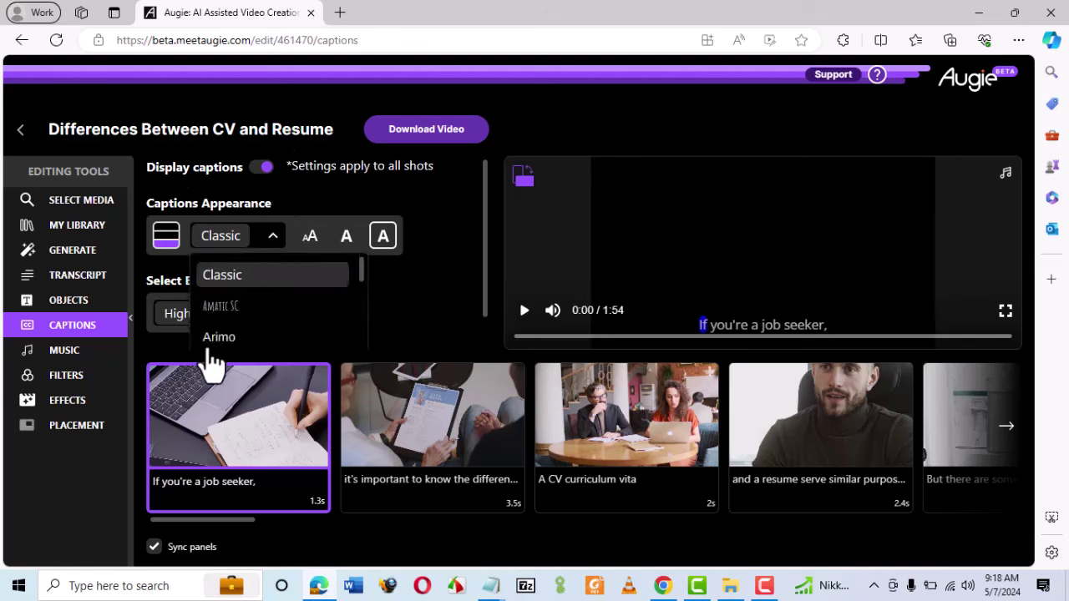
left_click(272, 238)
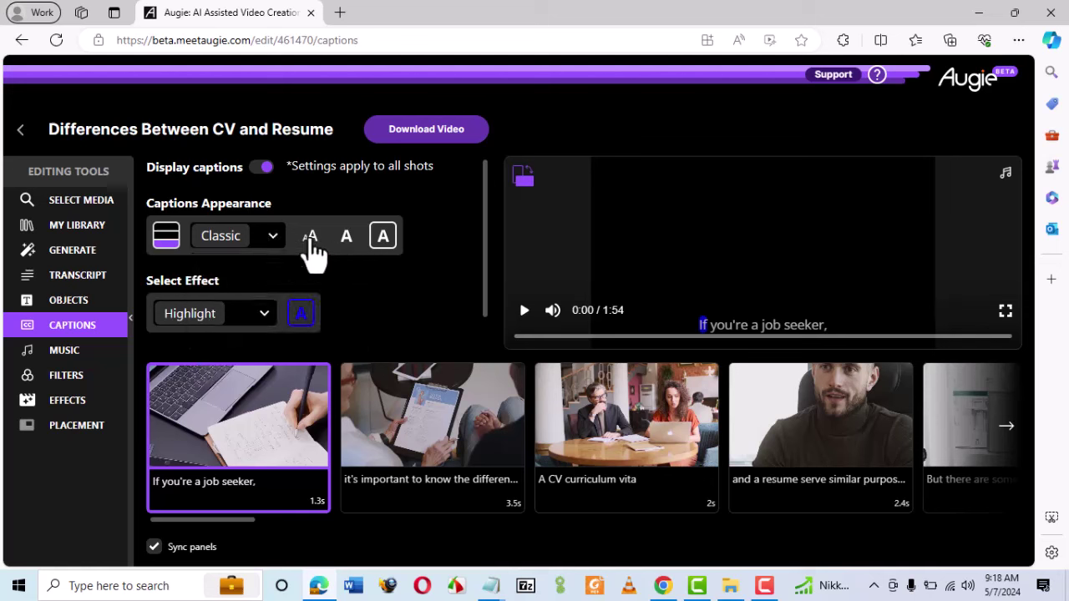
left_click(264, 315)
scroll(229, 318, "down", 3)
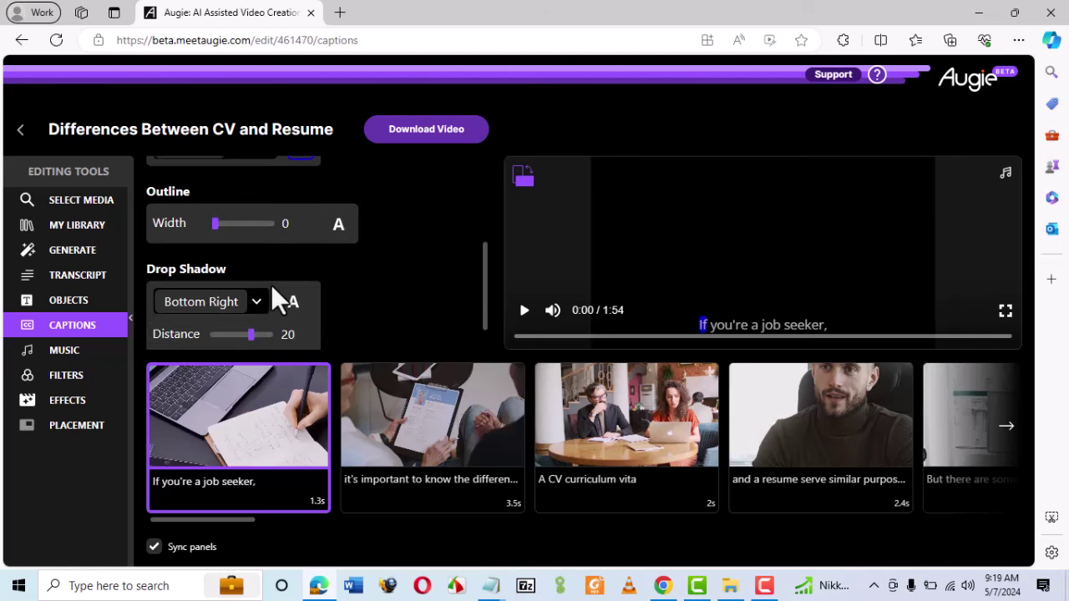
scroll(272, 286, "down", 1)
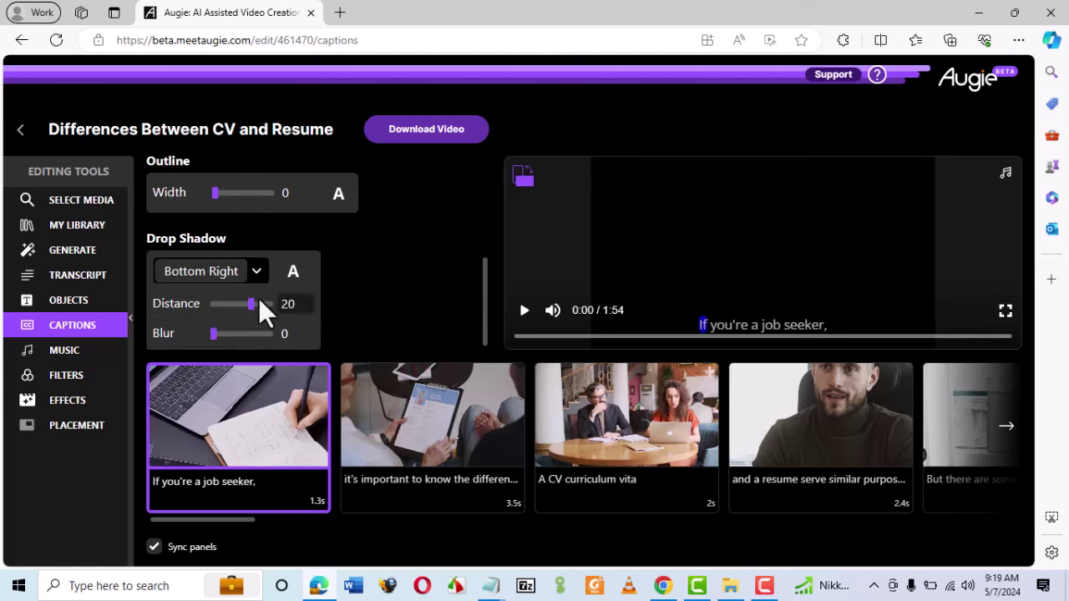
scroll(309, 279, "up", 3)
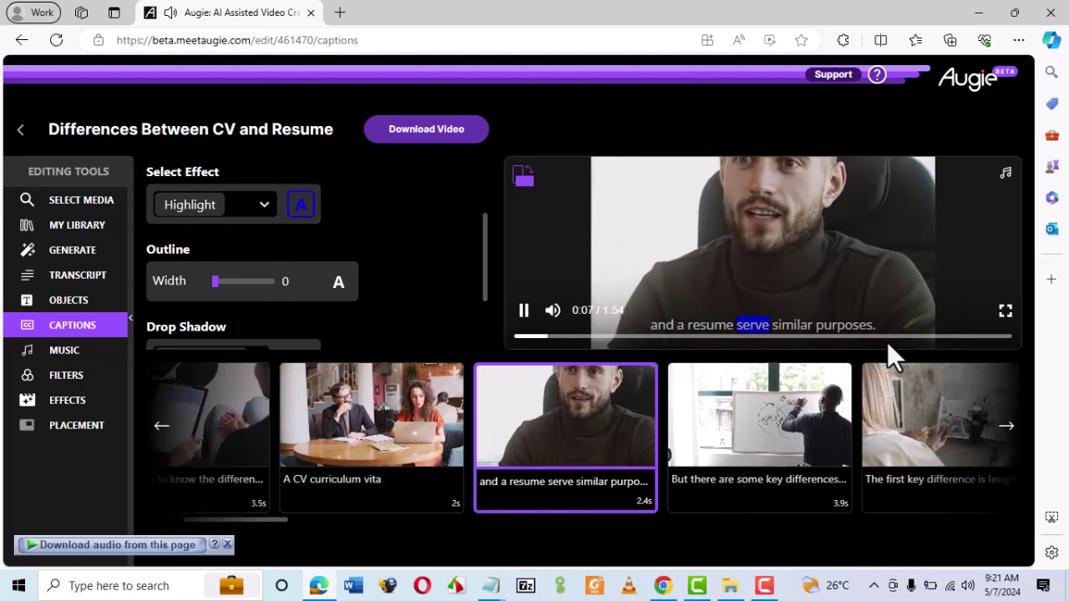
- Pause the preview after checking the word-highlighted captions
left_click(524, 311)
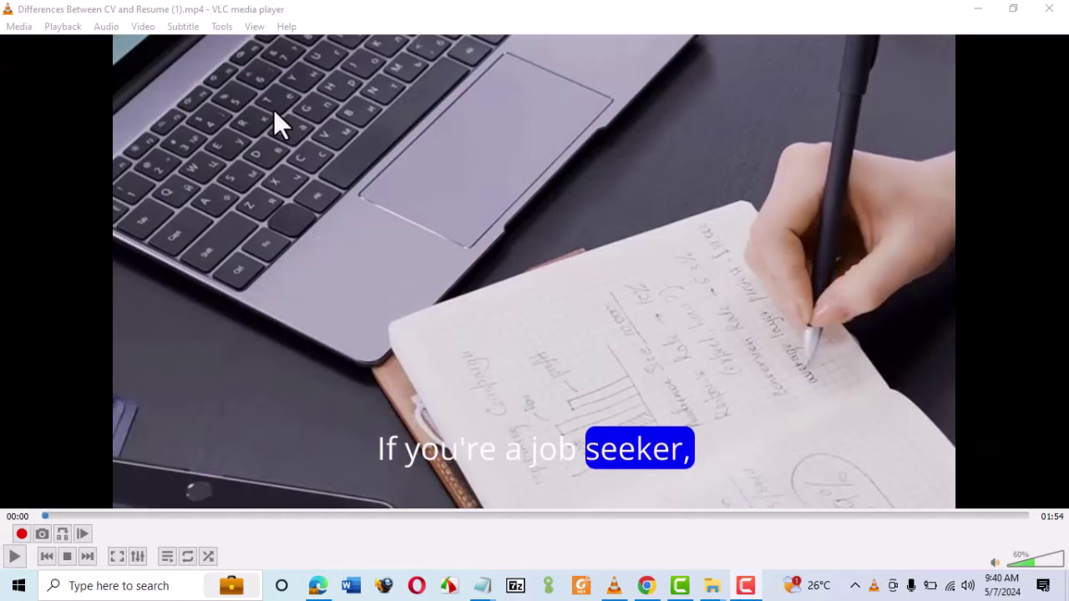
- Play the exported CV-versus-resume MP4 in VLC and pause it at 00:16
left_click(10, 564)
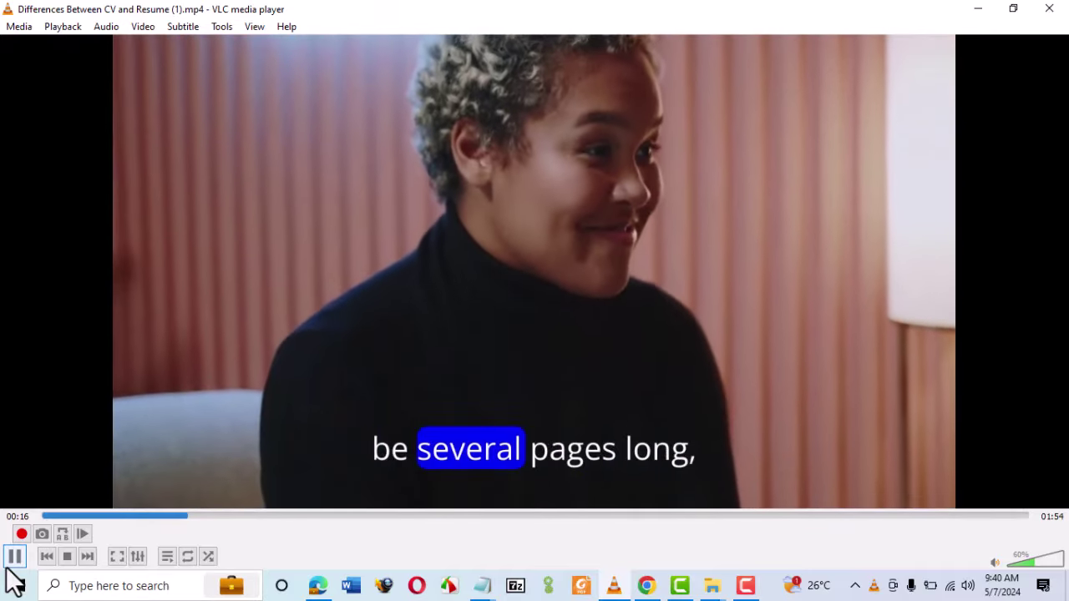
left_click(9, 566)
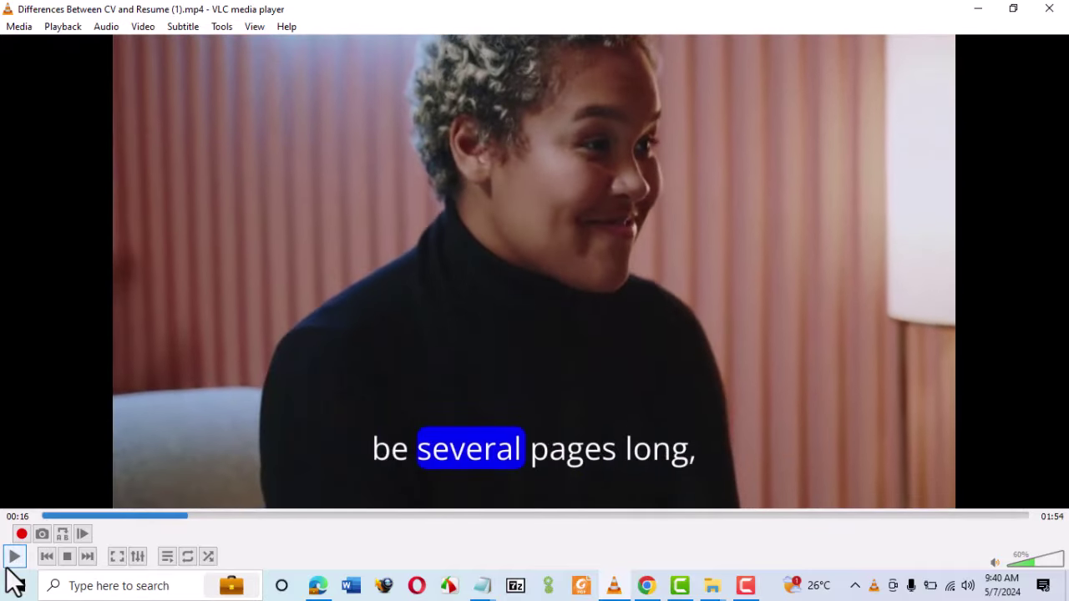
left_click(745, 586)
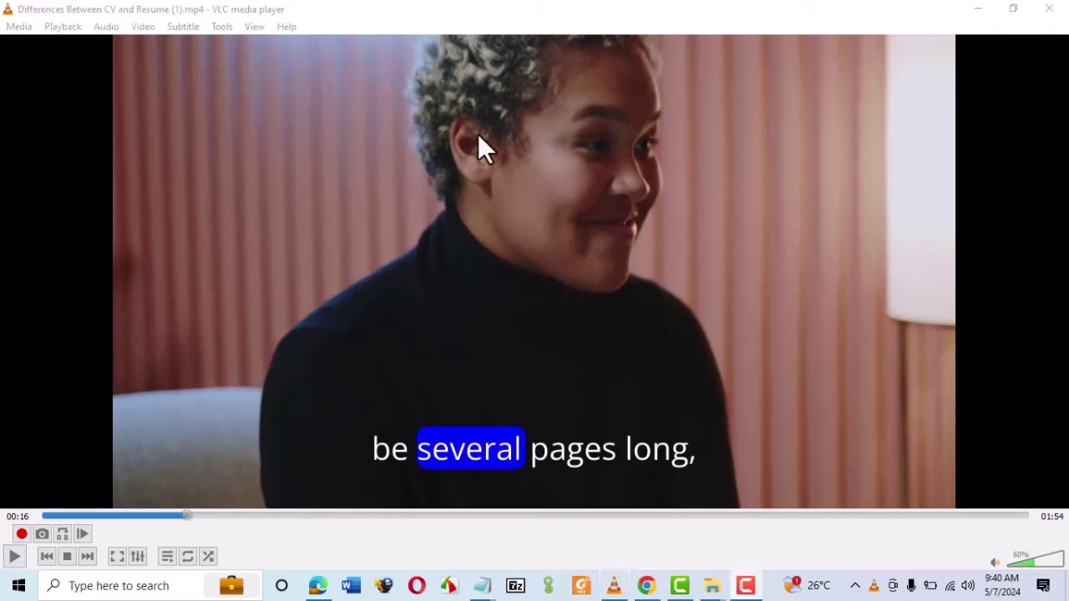